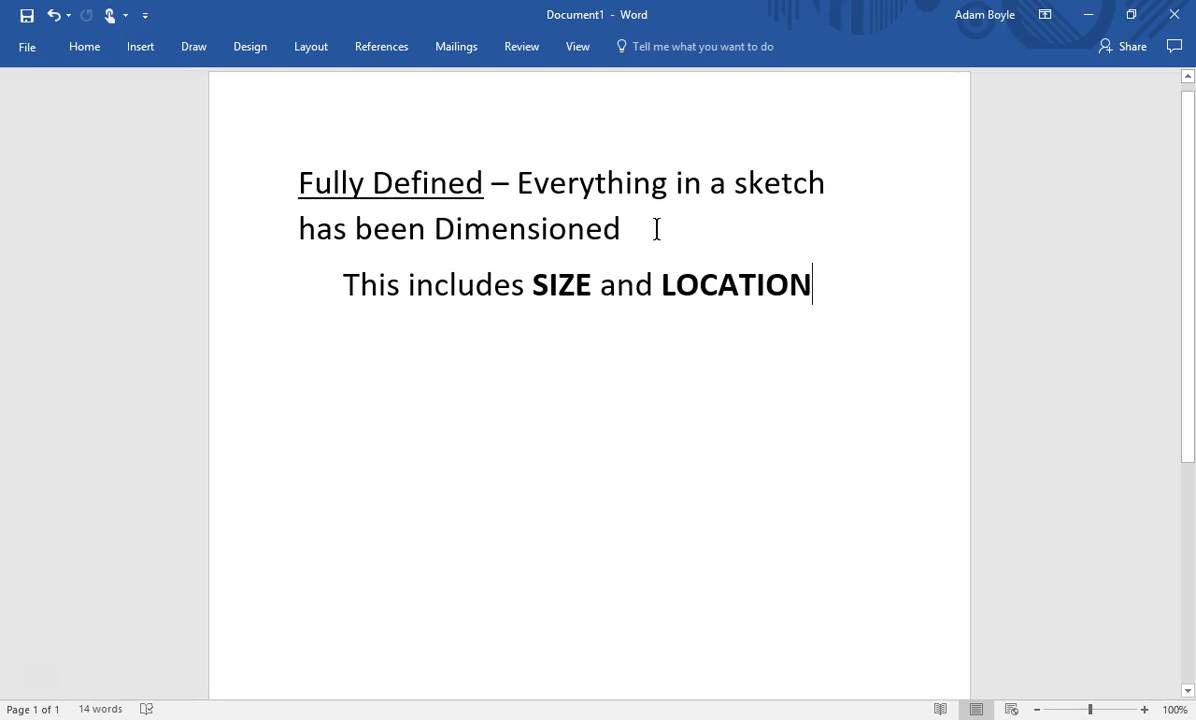
Review the note defining a fully defined sketch, highlighting the words SIZE and LOCATION
left_click(657, 229)
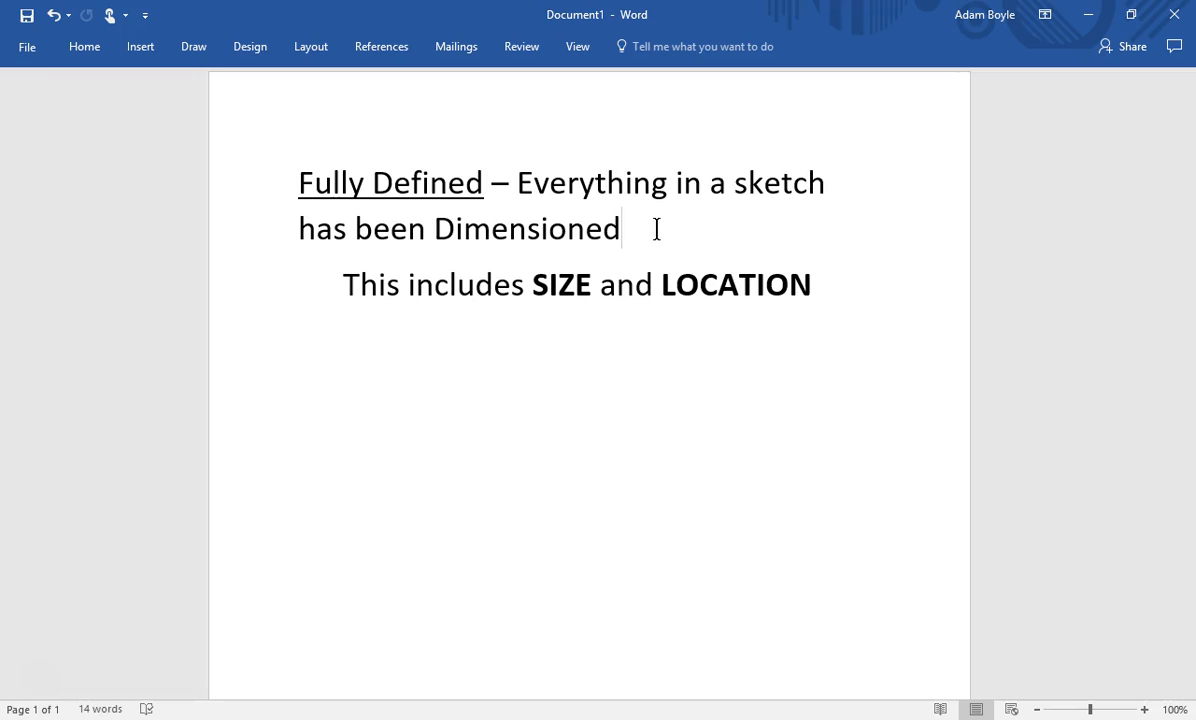
left_click(663, 240)
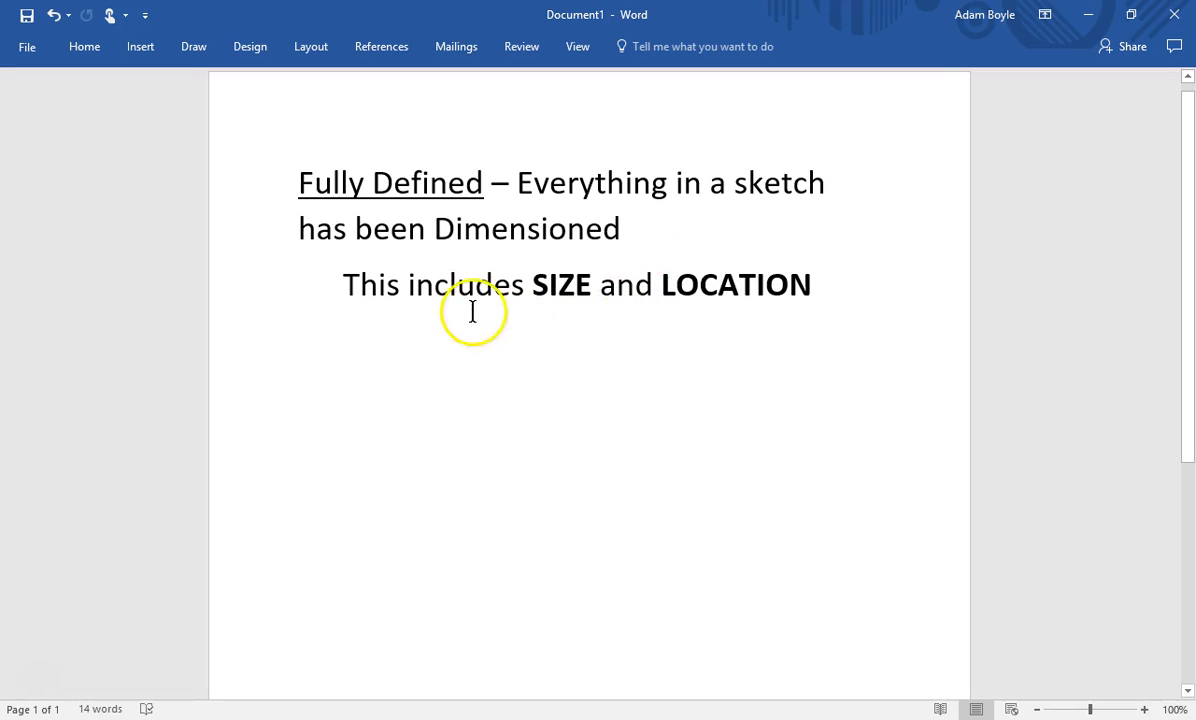
left_click_drag(369, 285, 766, 363)
left_click(766, 363)
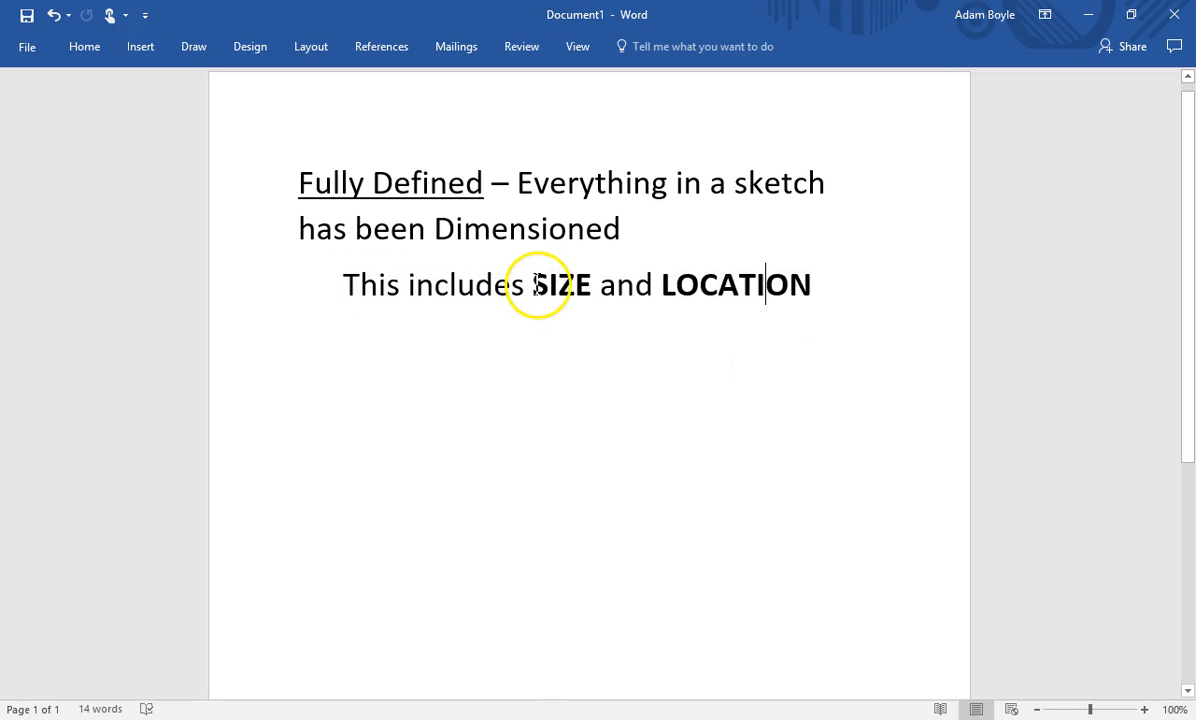
left_click_drag(545, 284, 588, 276)
left_click_drag(660, 287, 810, 295)
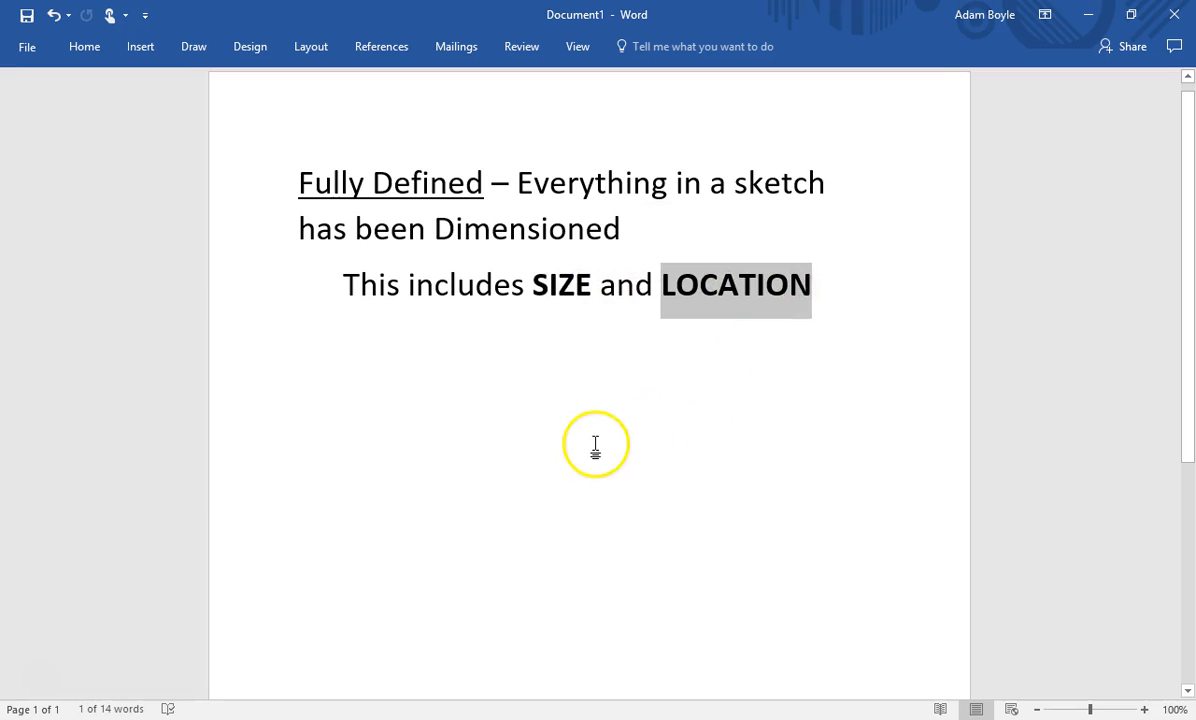
left_click(597, 360)
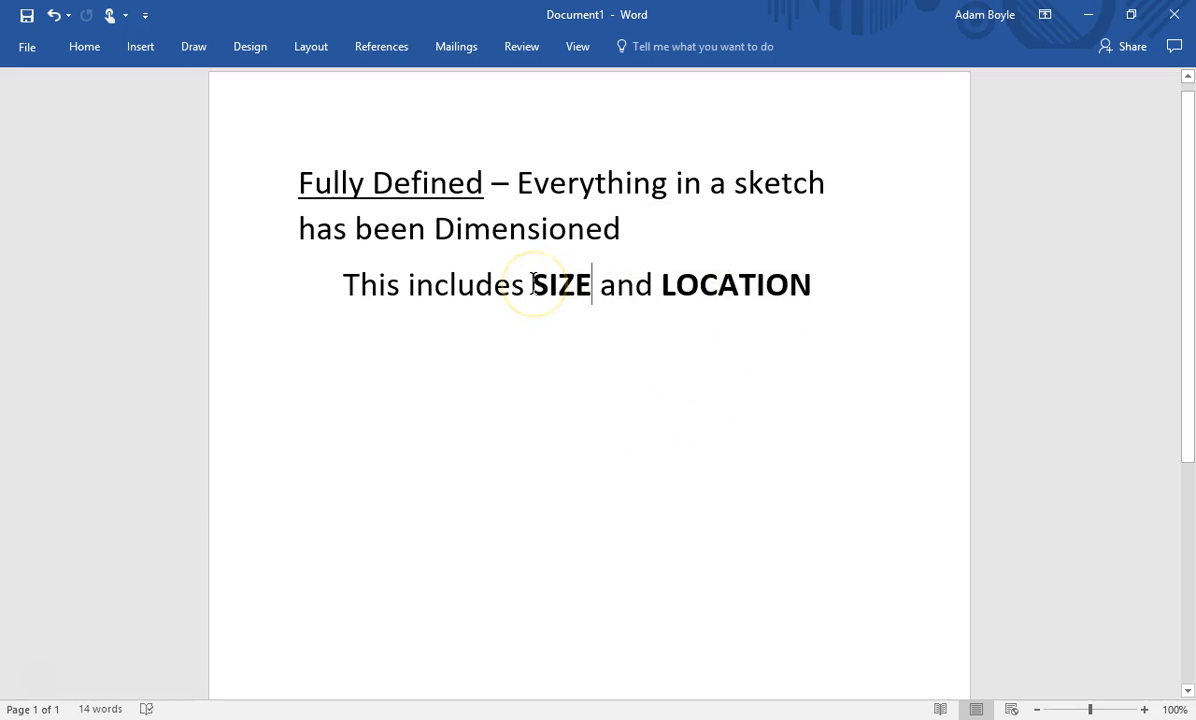
left_click_drag(533, 285, 592, 280)
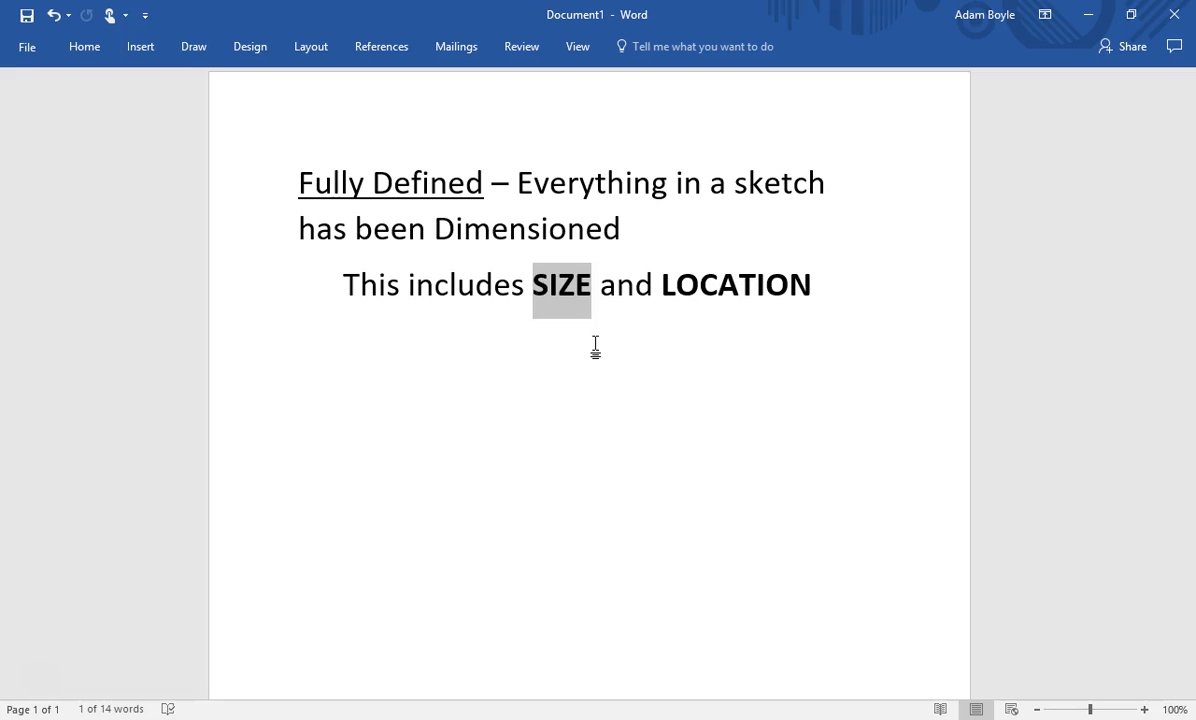
left_click_drag(665, 282, 813, 286)
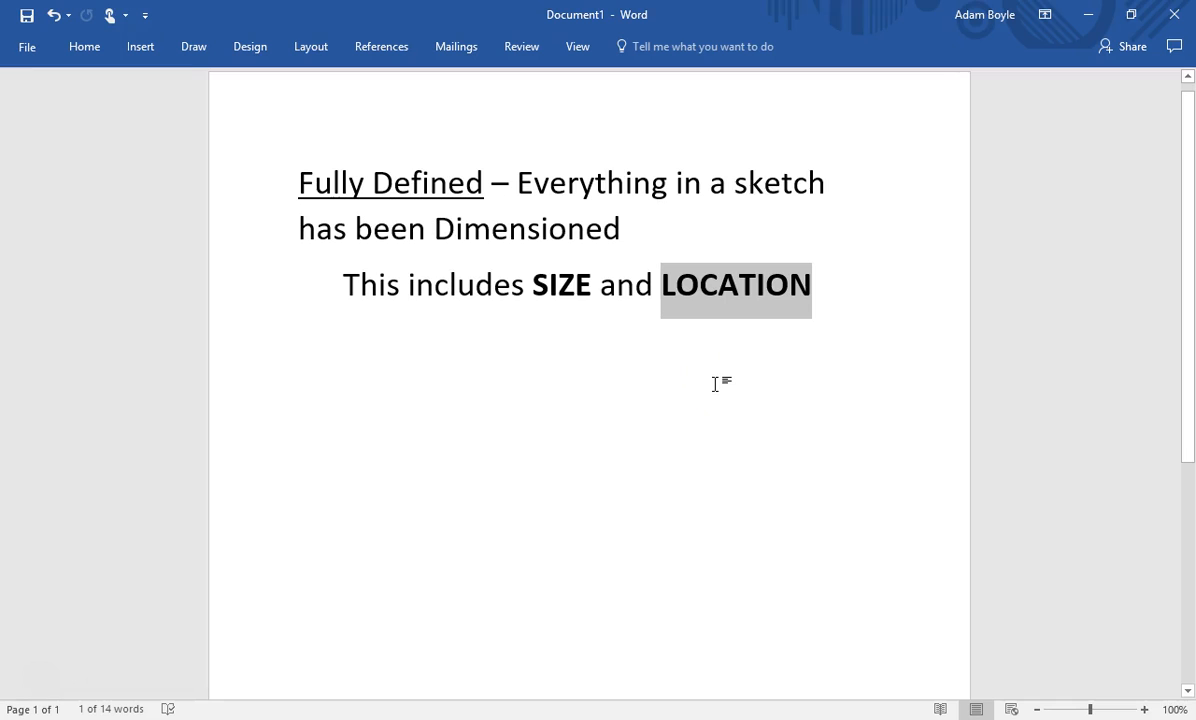
left_click(828, 294)
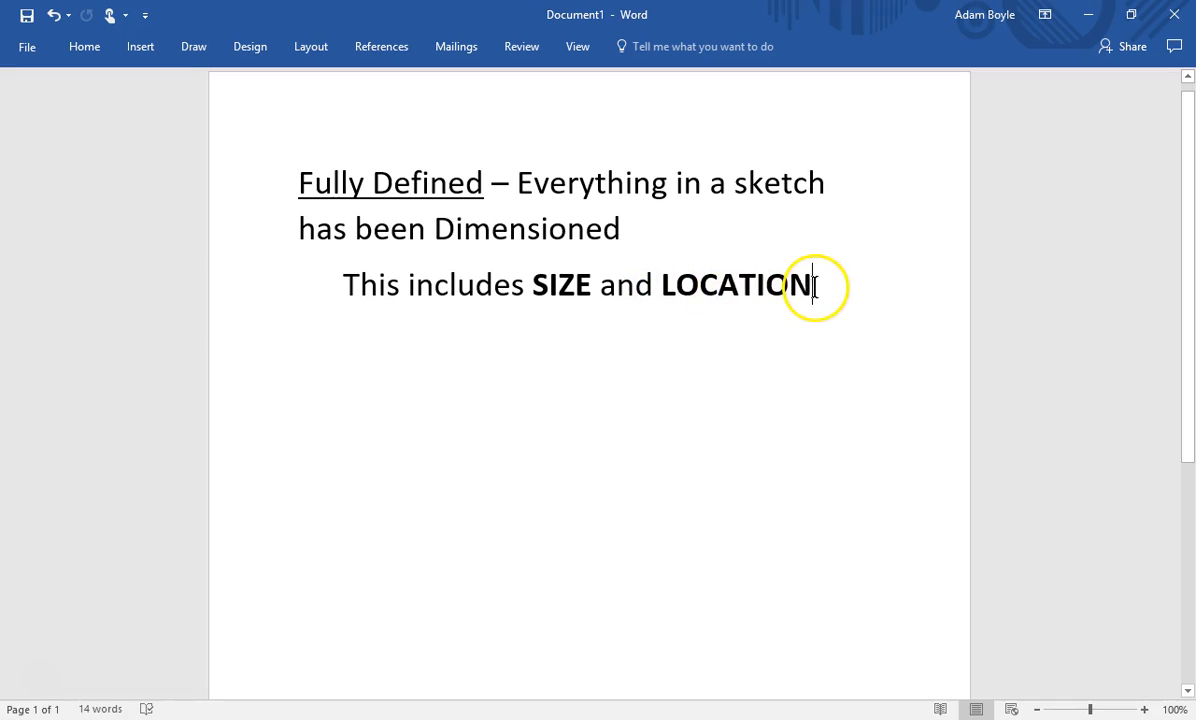
left_click(658, 285)
key("BackSpace")
left_click_drag(663, 285, 808, 305)
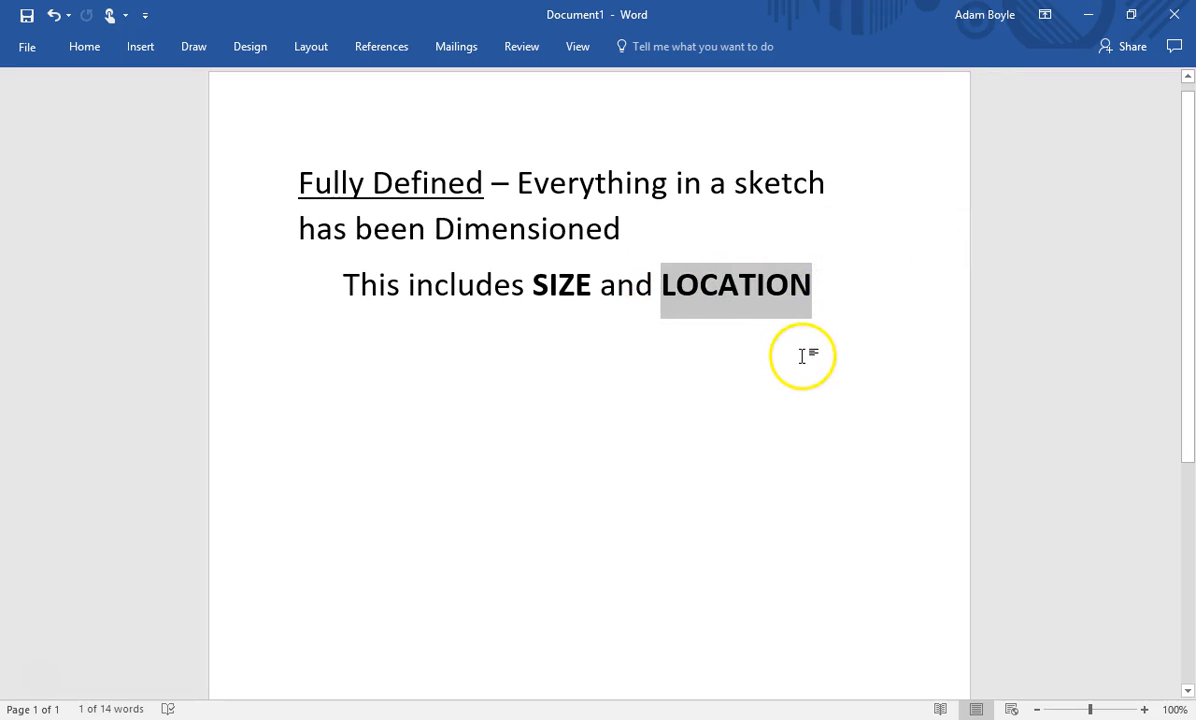
left_click(766, 288)
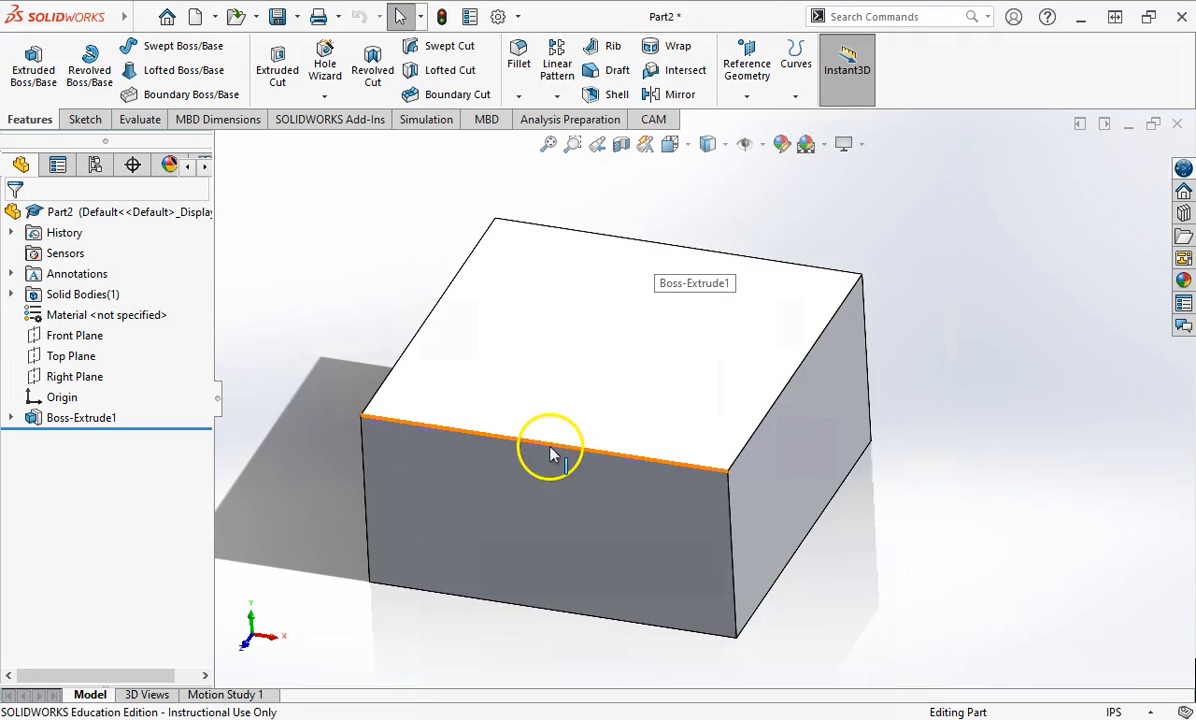
Switch to SOLIDWORKS and inspect the extruded block's dimensions, leaving the block deselected
left_click(518, 508)
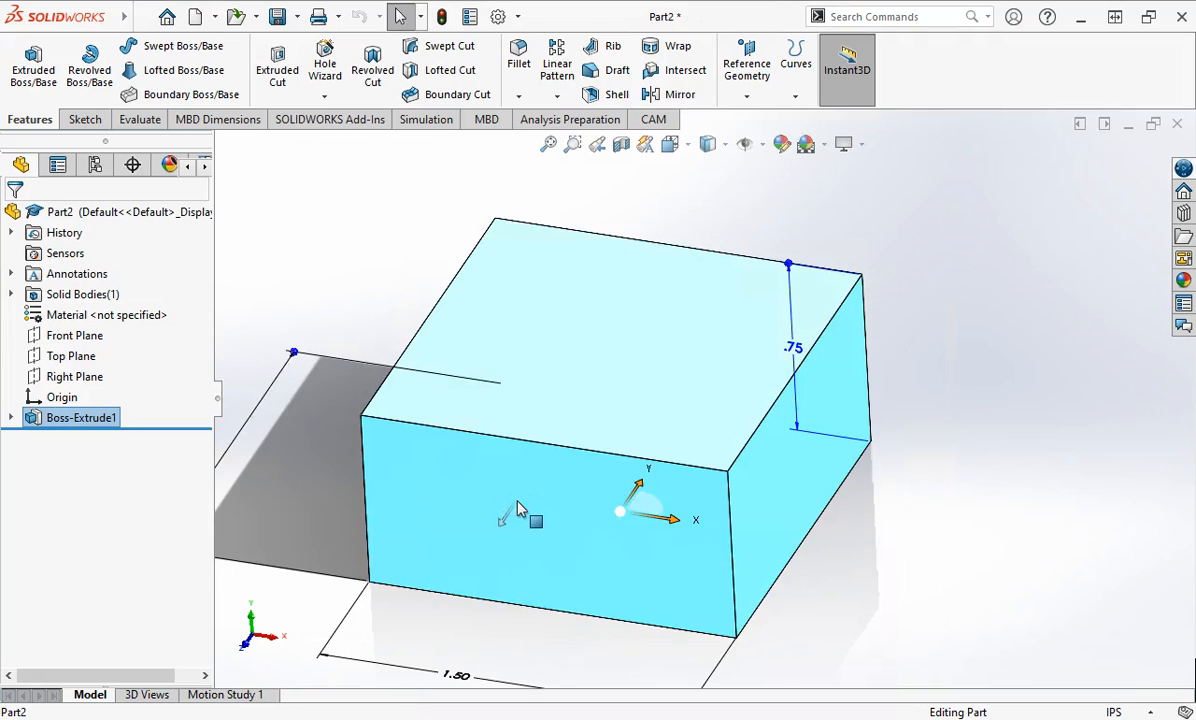
left_click(514, 537)
scroll(522, 542, "up", 3)
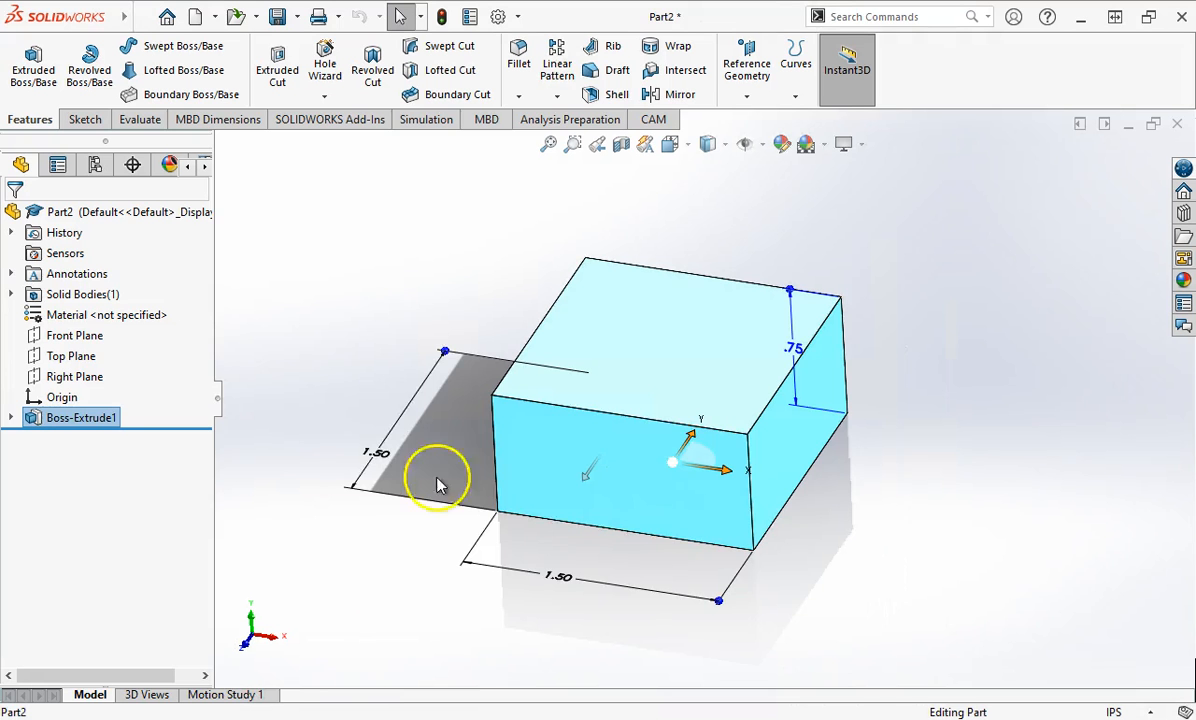
left_click(374, 240)
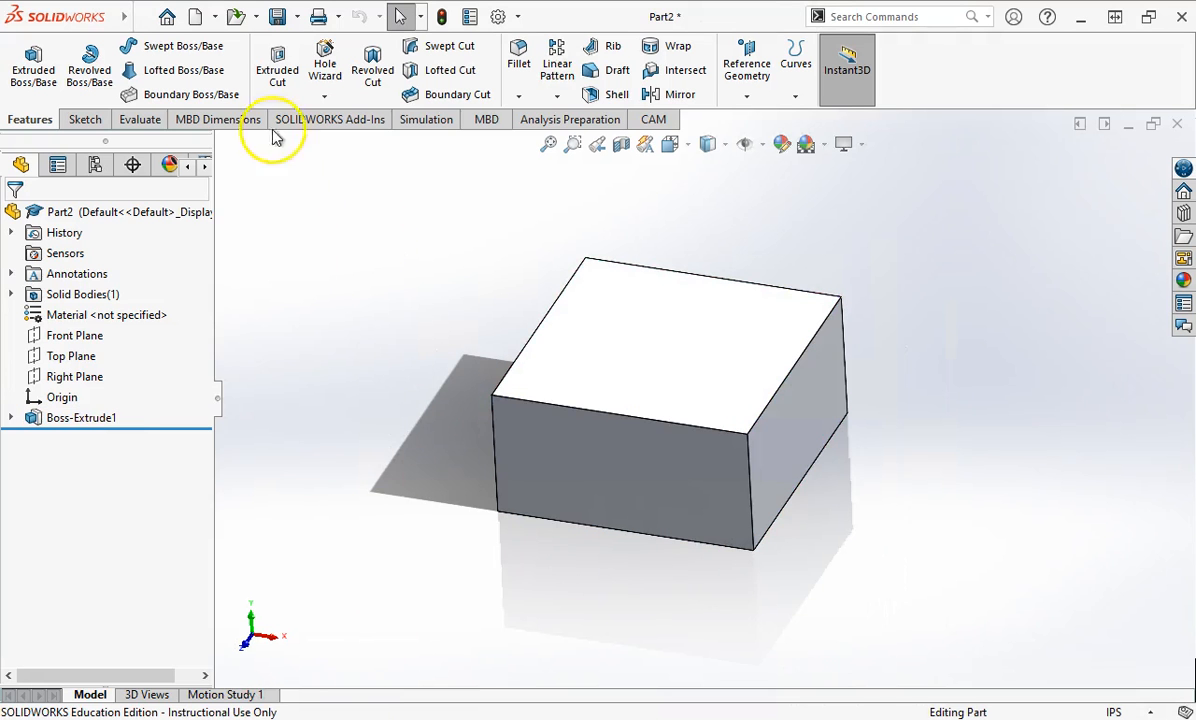
Start an Extruded Cut on the block's top face and sketch a circle about 0.85 in in diameter near the face's centre
left_click(277, 68)
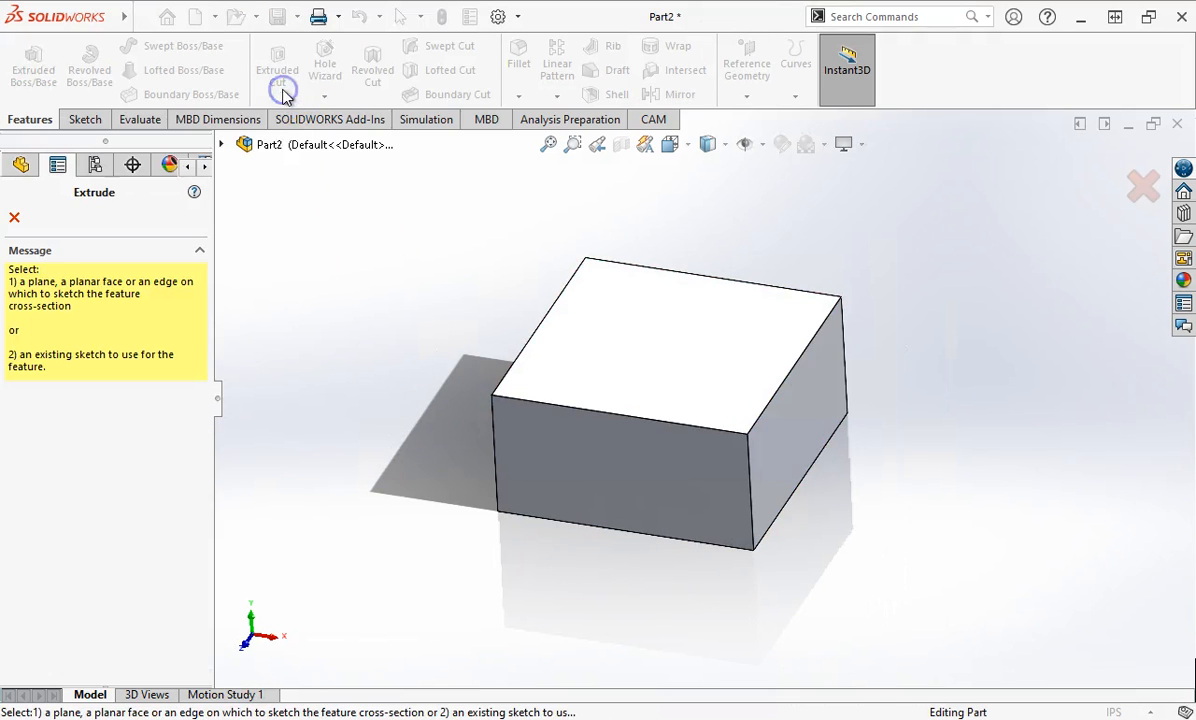
left_click(620, 362)
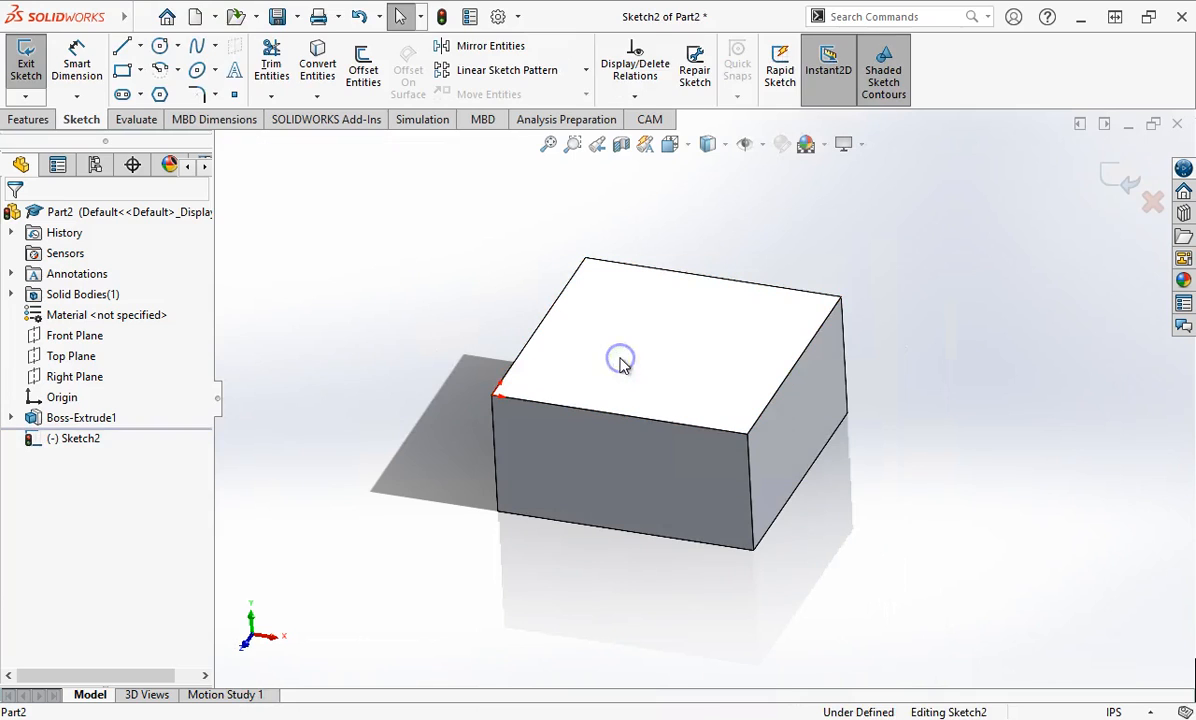
left_click(160, 46)
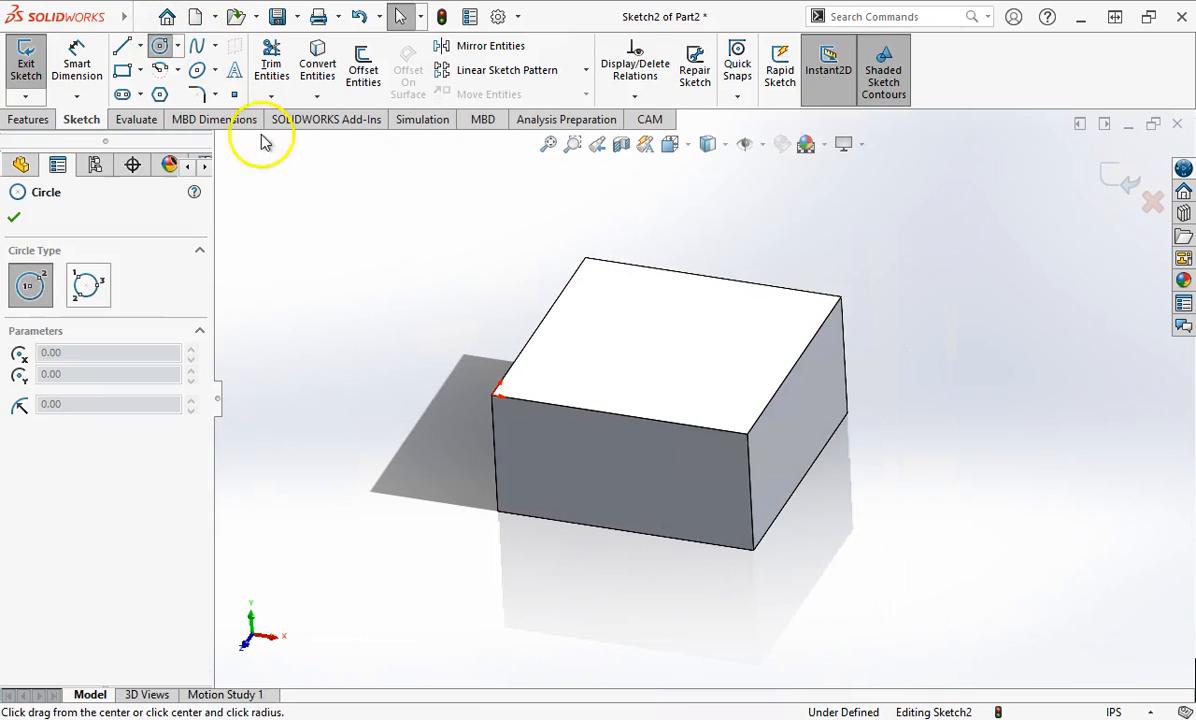
left_click(660, 344)
left_click(730, 372)
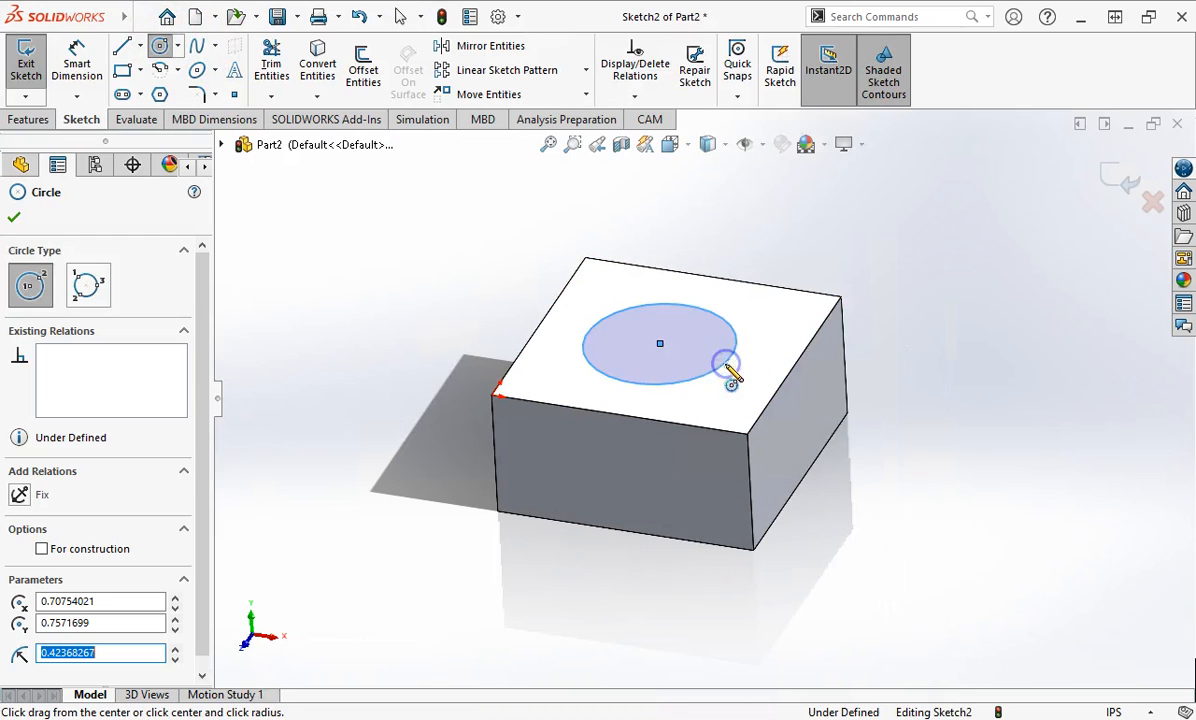
key("Escape")
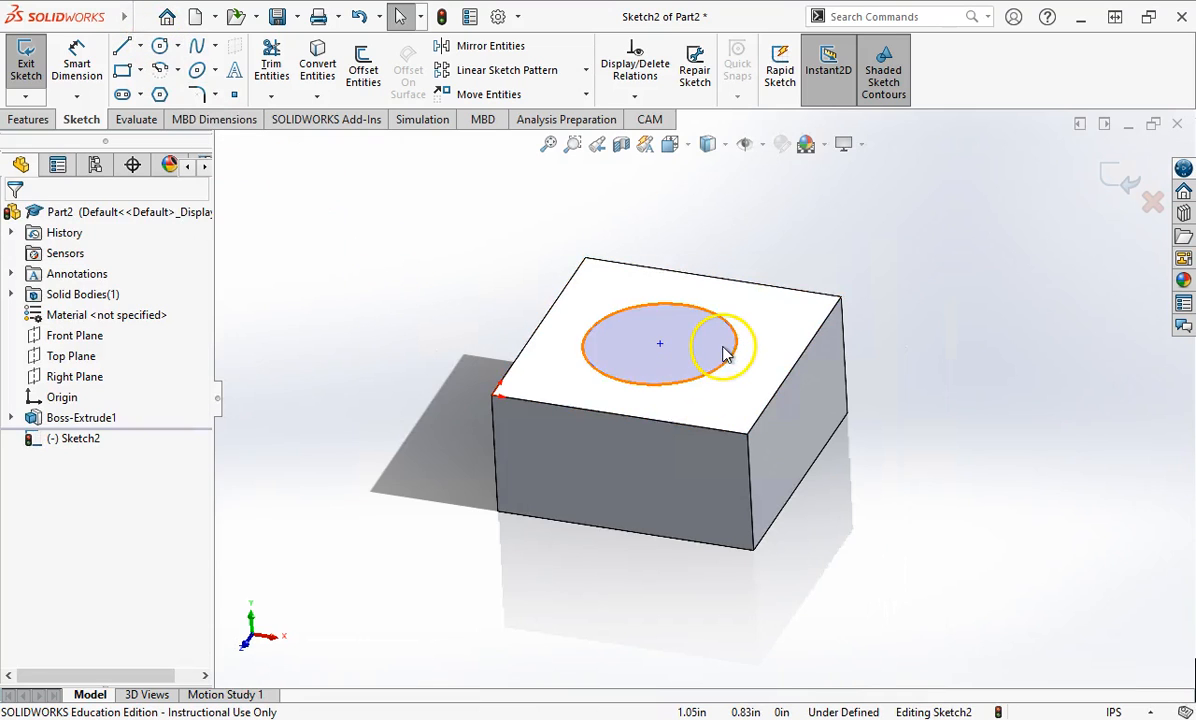
scroll(721, 348, "down", 2)
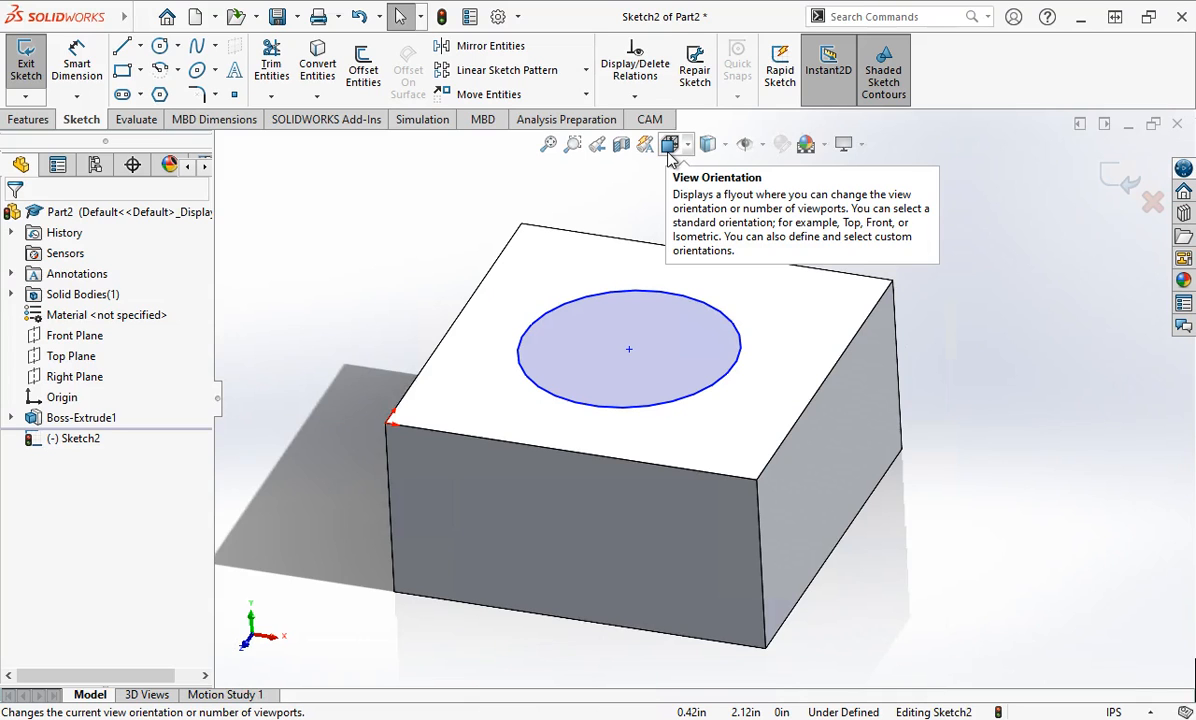
key("space")
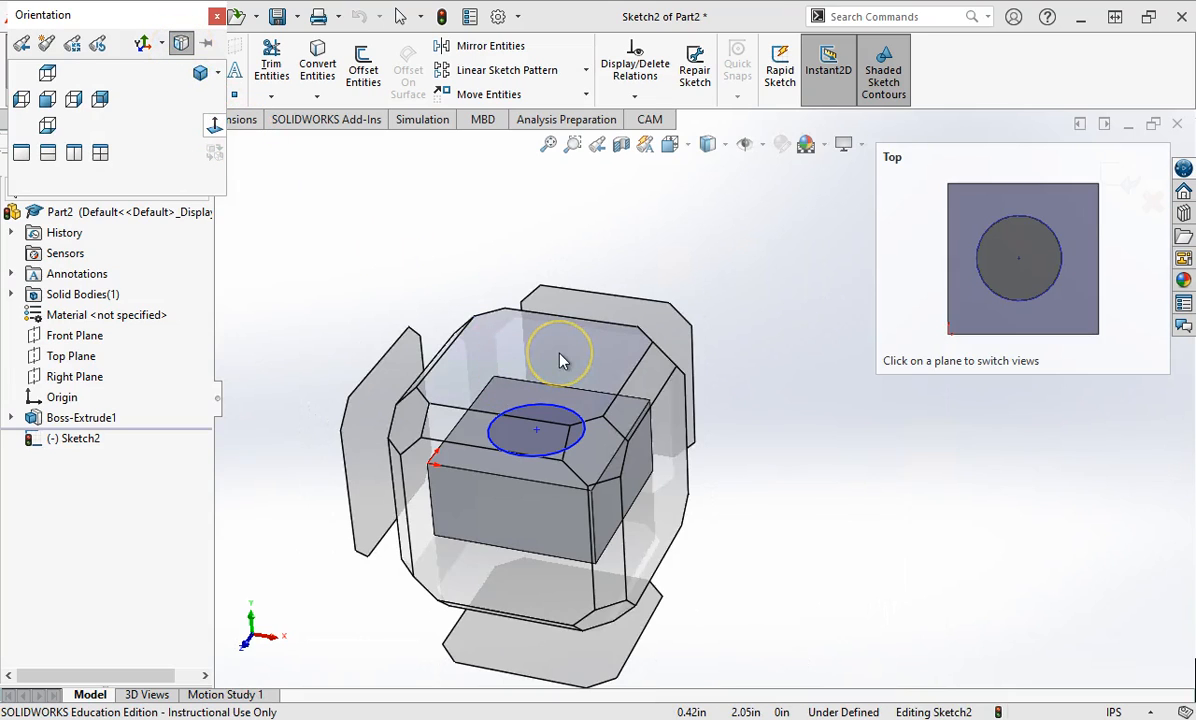
left_click(560, 355)
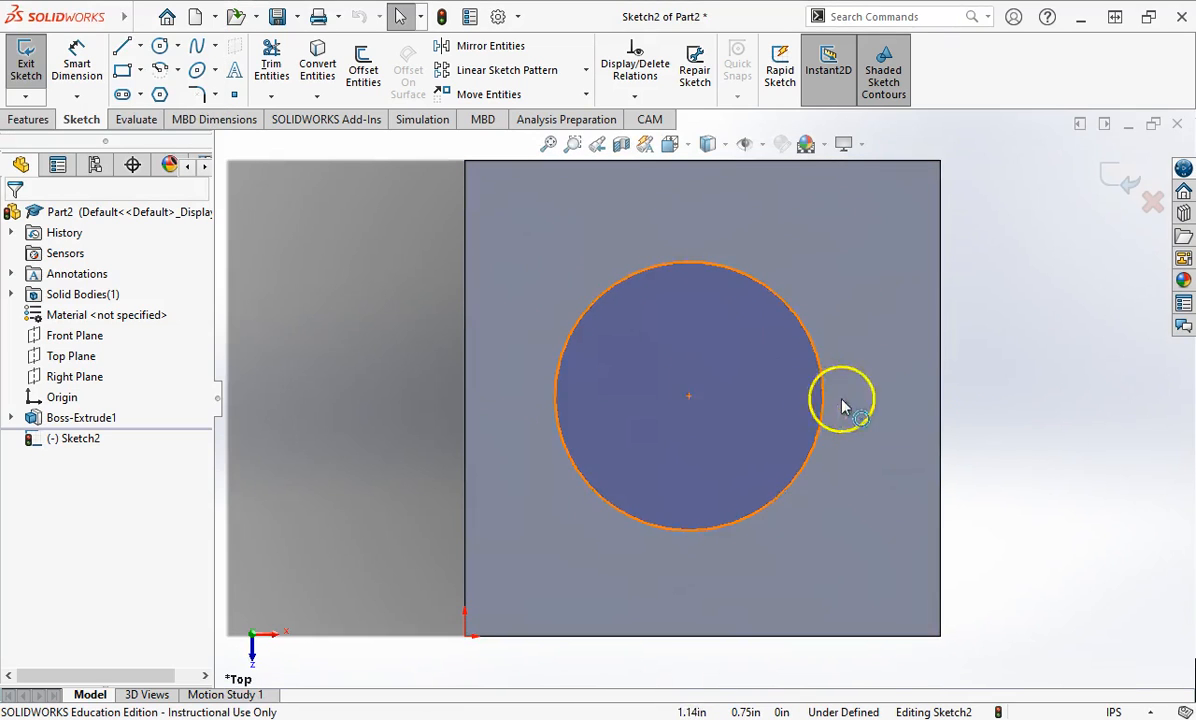
scroll(890, 385, "down", 2)
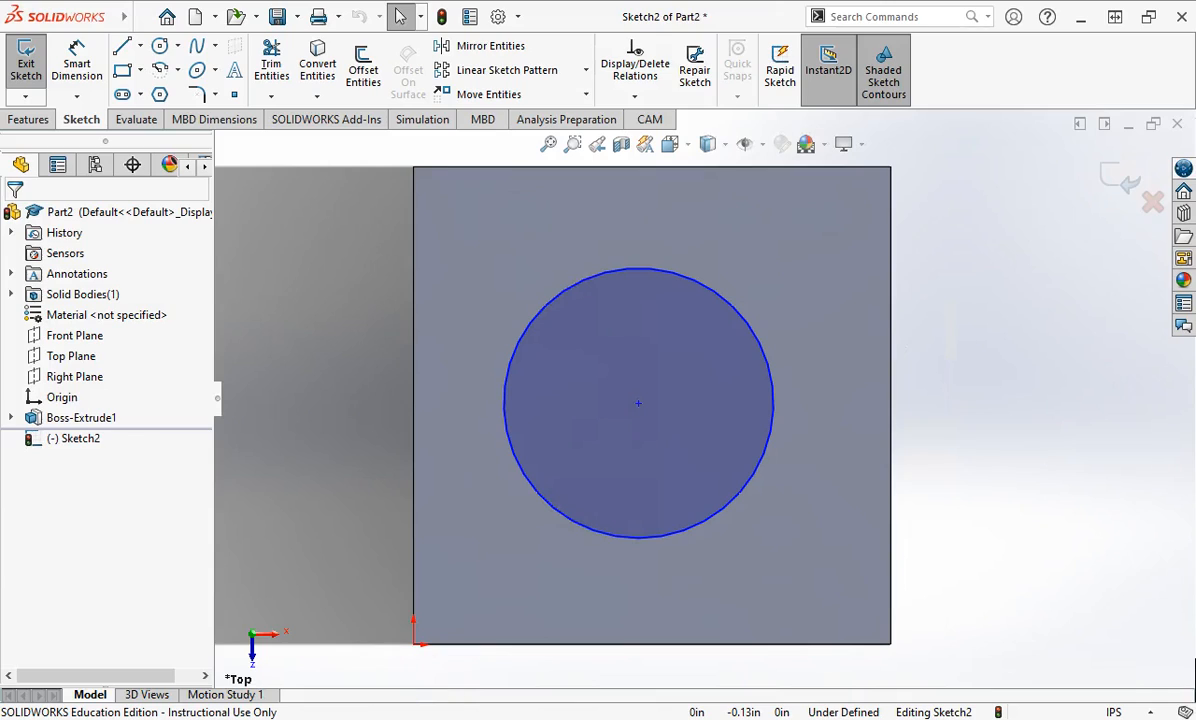
Switch to Robotic Arm Packet.pdf and examine the hole's diameter and location dimensions on the Support Collar drawing at 200% zoom
key("alt+Tab")
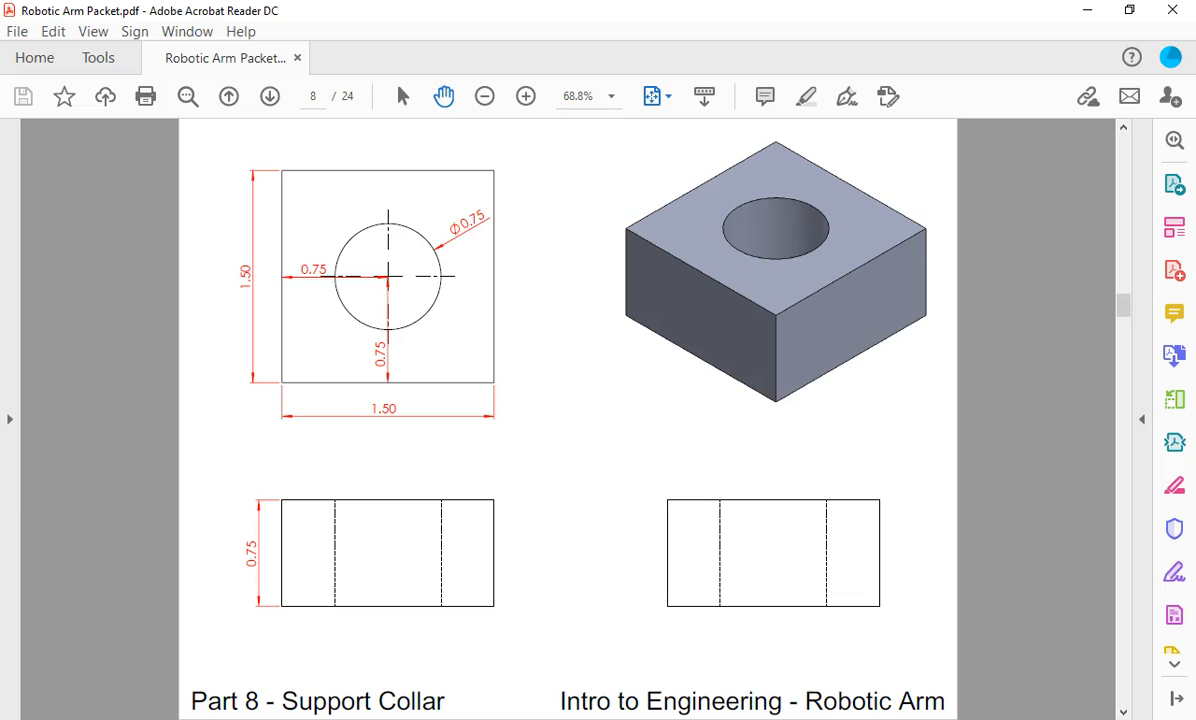
left_click(613, 98)
left_click(671, 313)
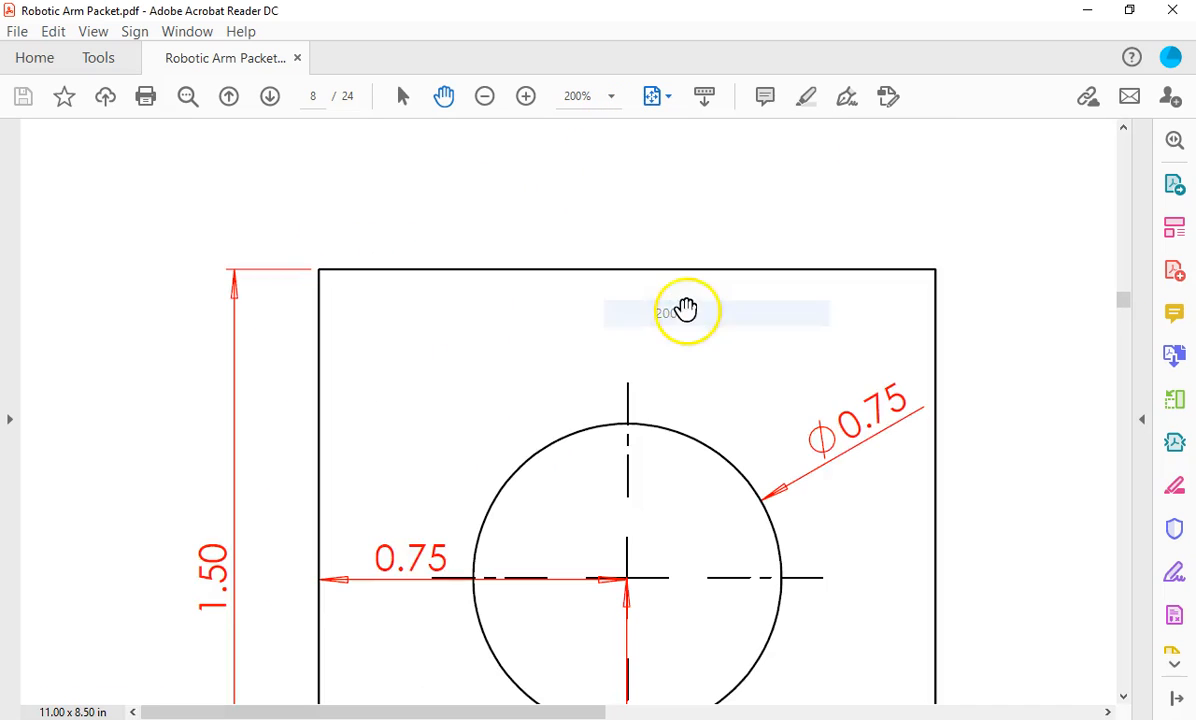
left_click_drag(865, 480, 721, 303)
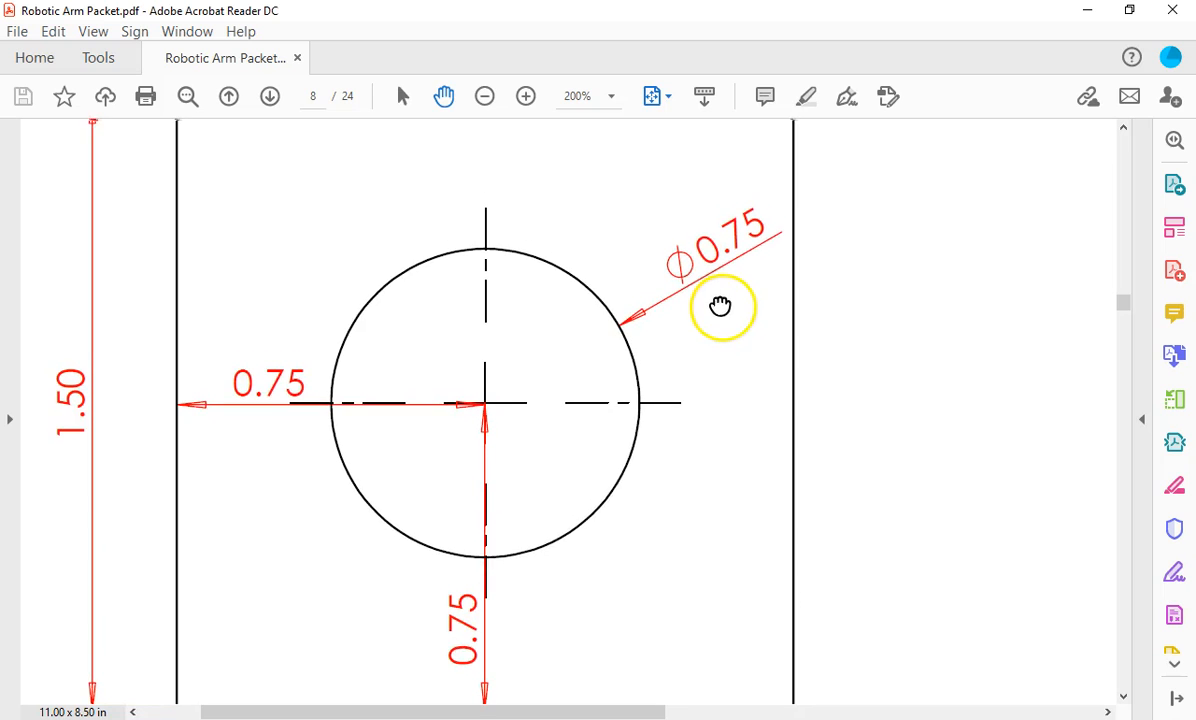
left_click_drag(844, 446, 836, 436)
left_click_drag(890, 470, 880, 450)
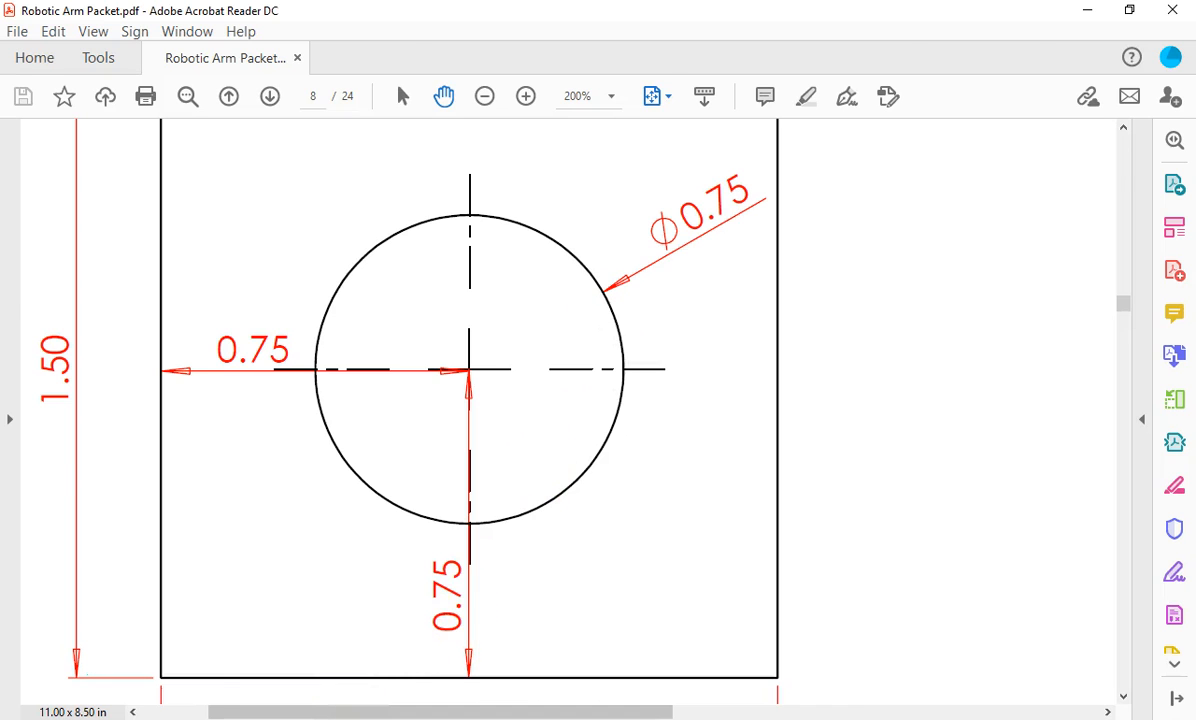
Return to SOLIDWORKS and dimension the sketched circle's diameter as 0.75 in
key("alt+Tab")
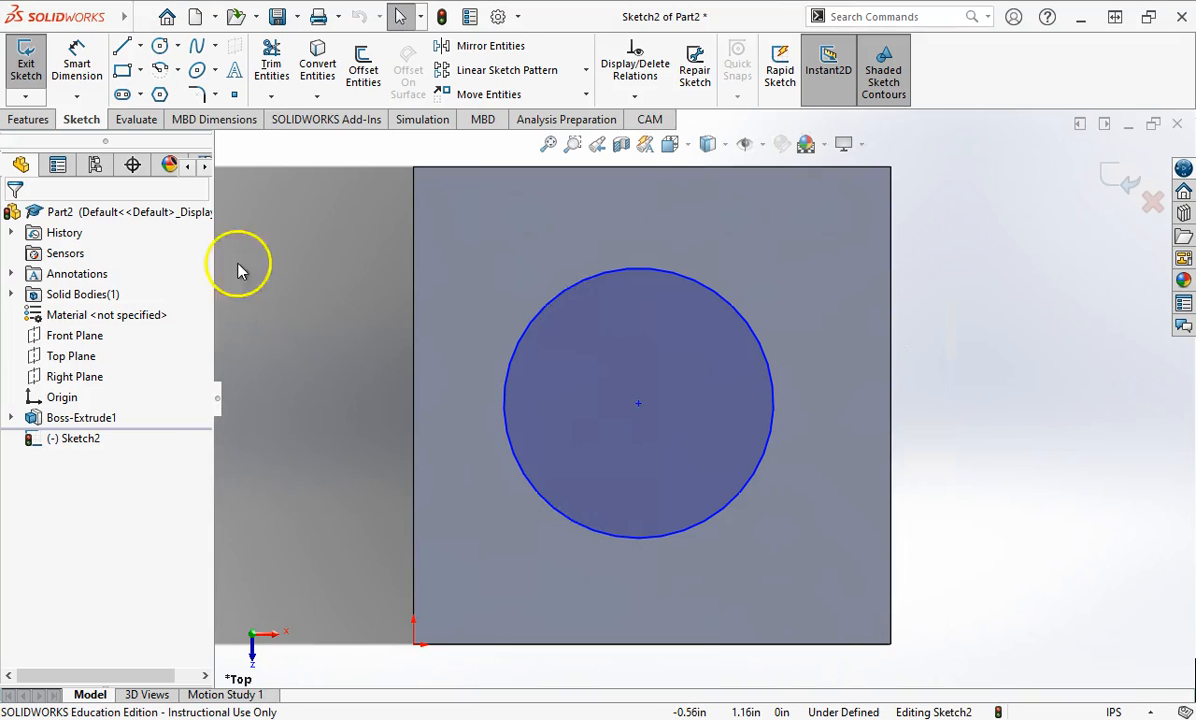
left_click(77, 70)
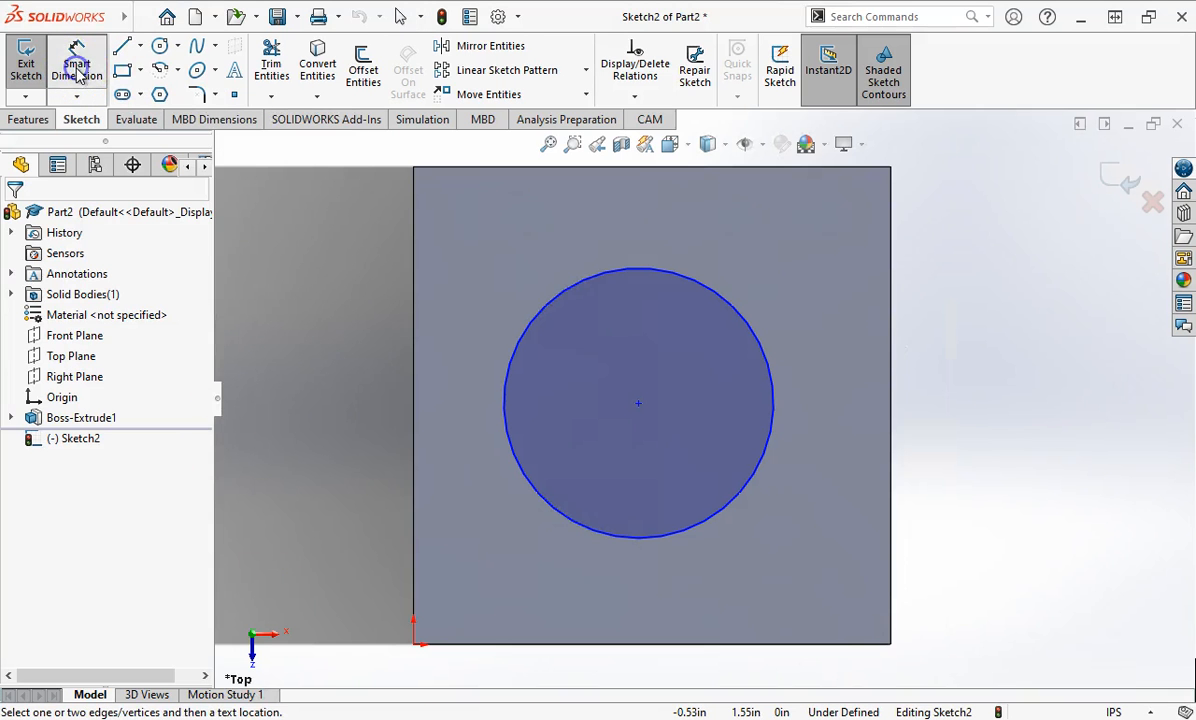
left_click(735, 315)
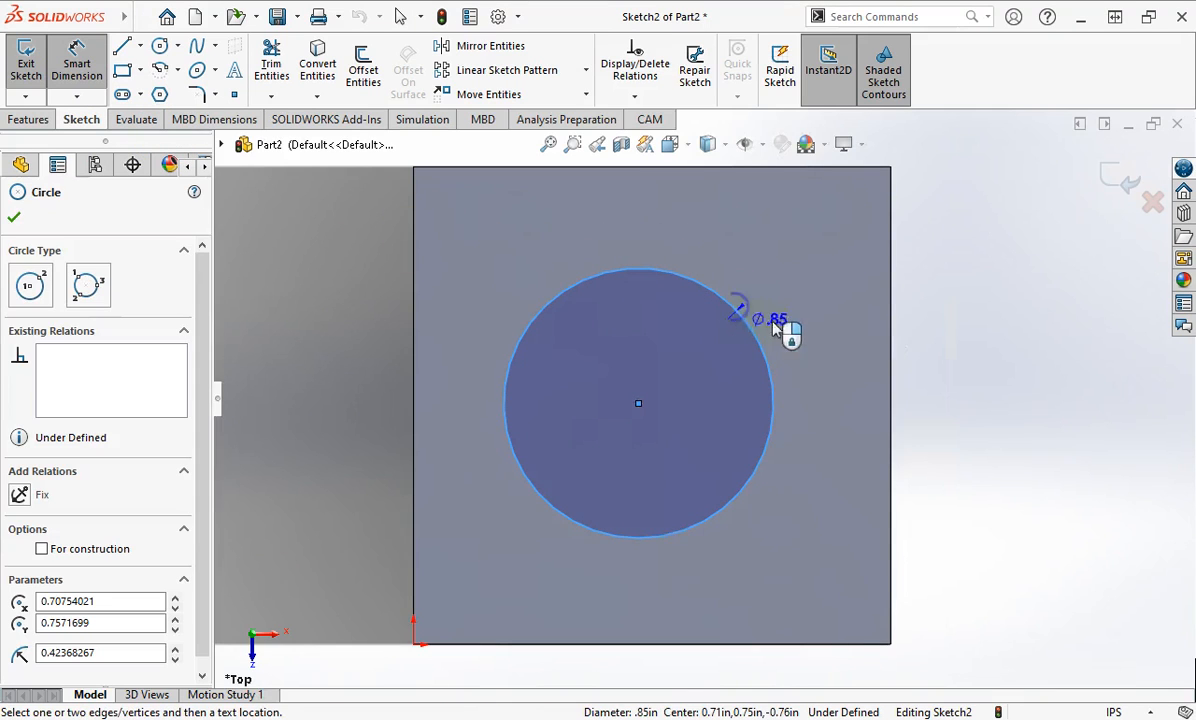
left_click(822, 390)
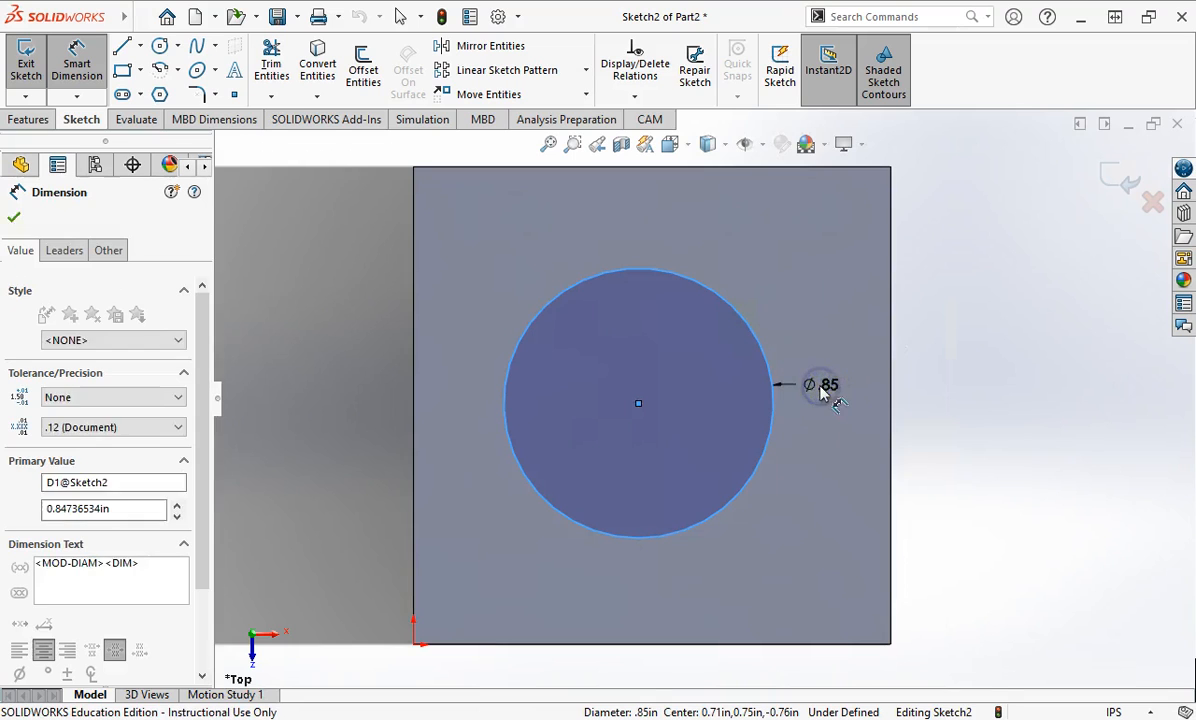
type(".75")
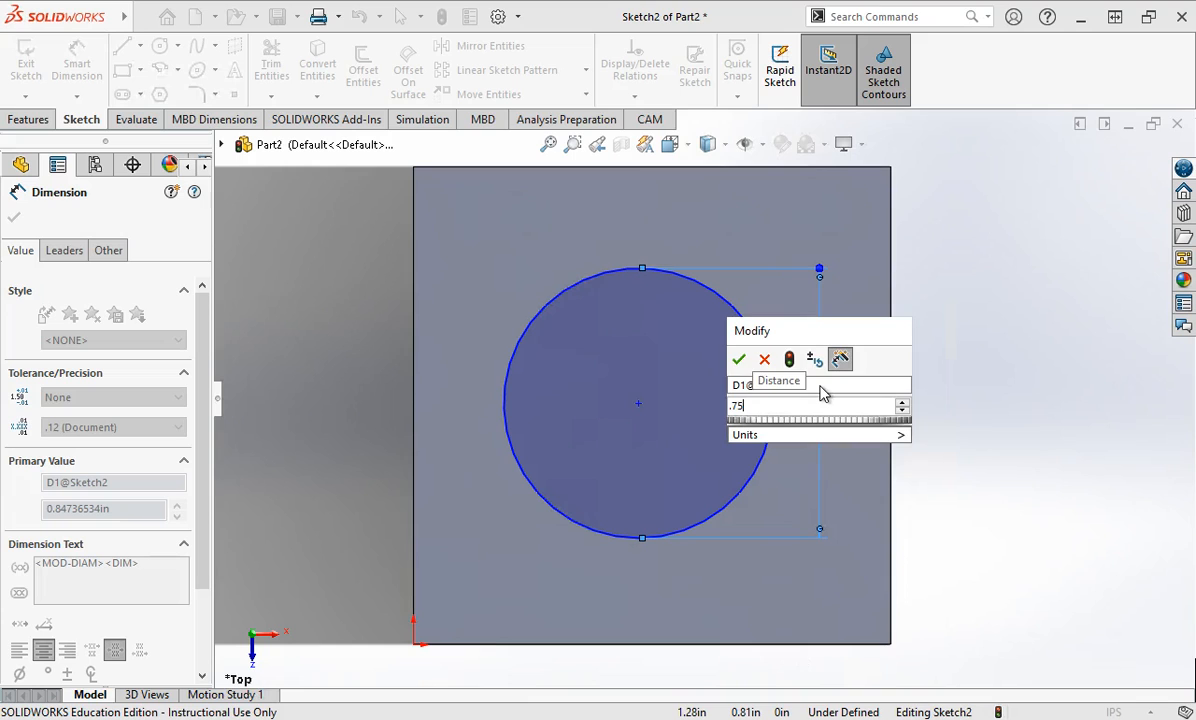
key("Return")
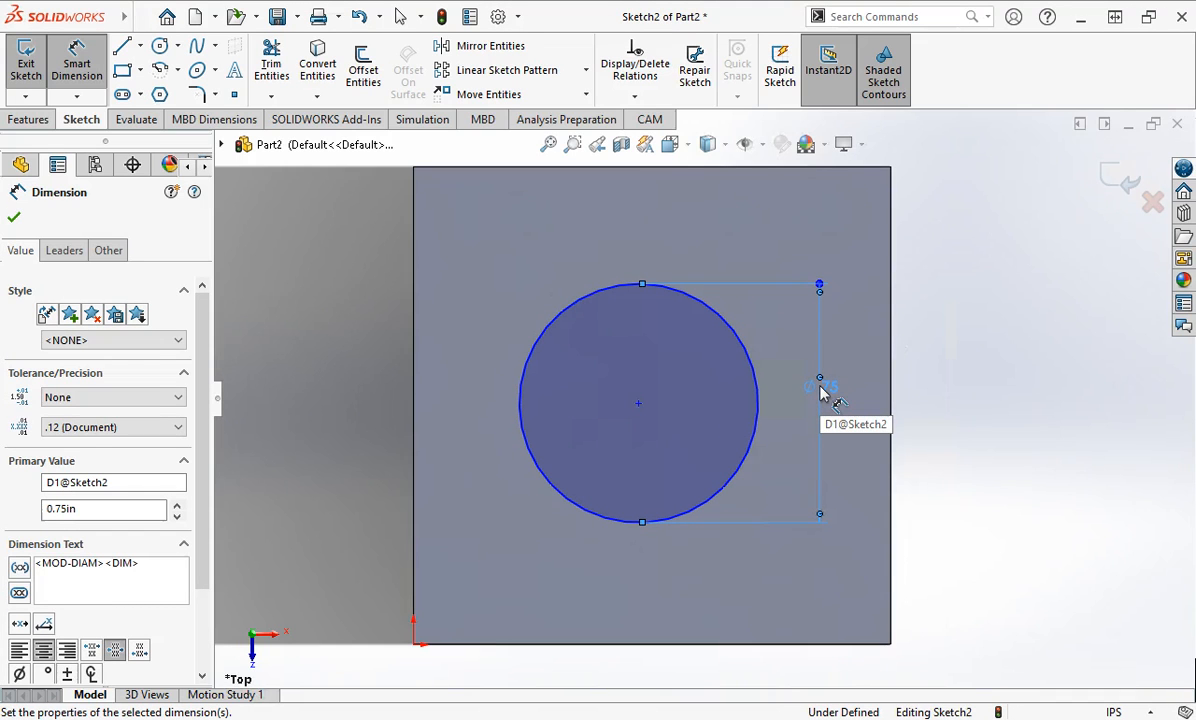
left_click(1004, 375)
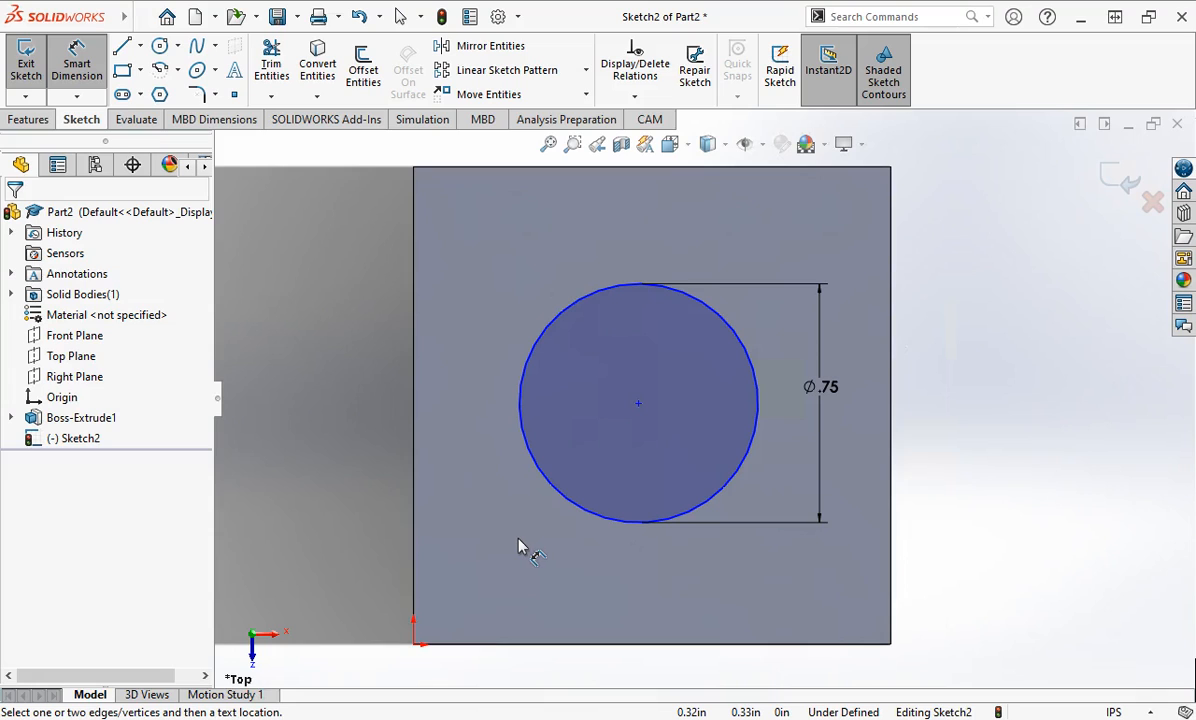
left_click(77, 63)
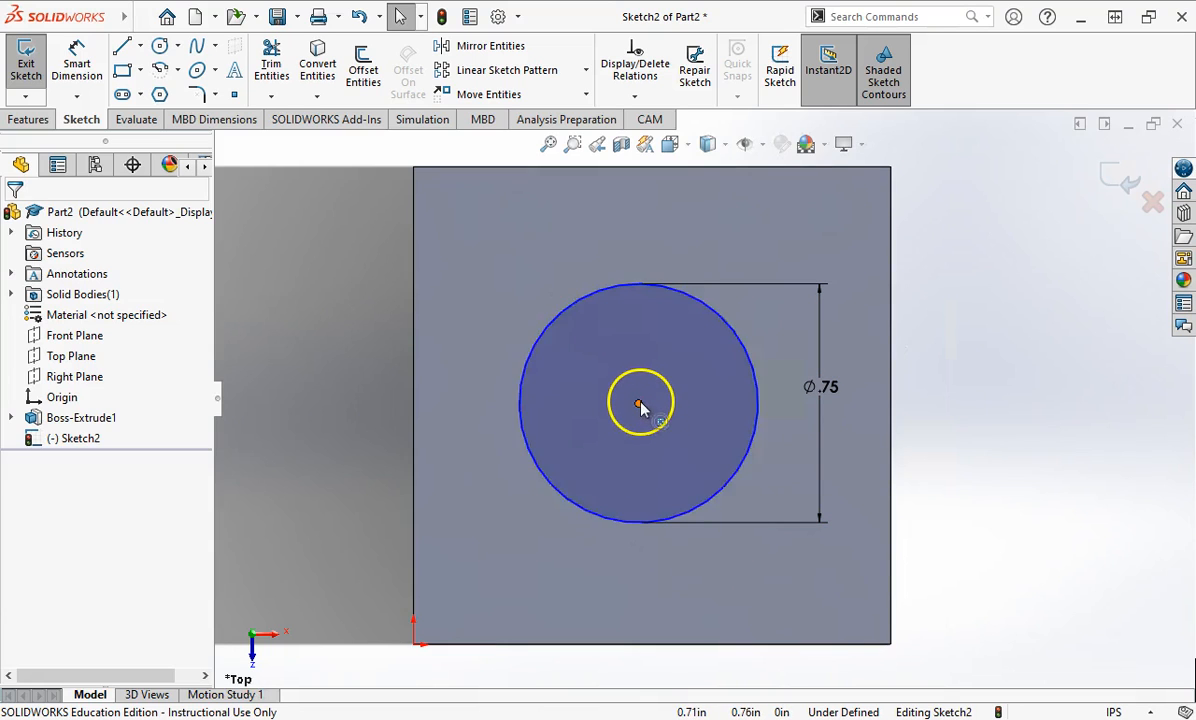
Move the circle freely across the block's top face by its centre point, and deselect it
left_click_drag(639, 407, 682, 440)
left_click_drag(648, 470, 639, 428)
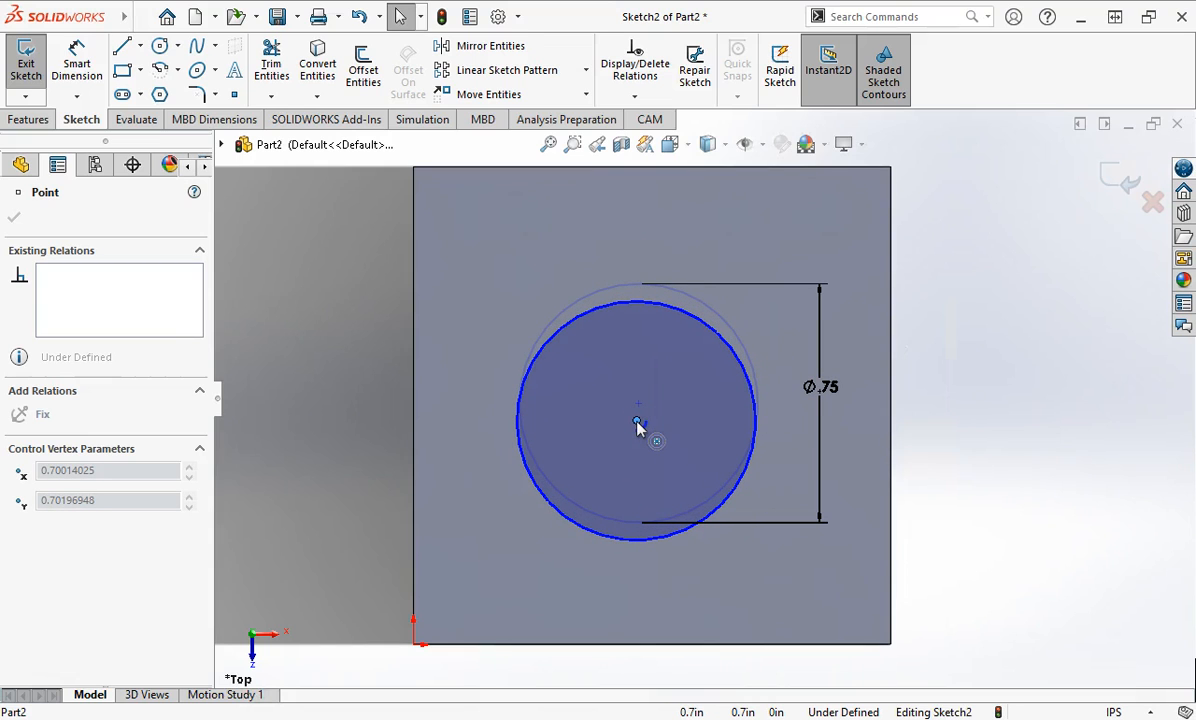
mouse_move(639, 428)
left_mouse_down()
mouse_move(660, 543)
mouse_move(638, 366)
mouse_move(649, 259)
mouse_move(655, 527)
mouse_move(630, 435)
mouse_move(644, 401)
mouse_move(779, 384)
mouse_move(593, 394)
mouse_move(628, 423)
mouse_move(737, 415)
mouse_move(723, 417)
mouse_move(454, 427)
mouse_move(757, 424)
mouse_move(726, 408)
mouse_move(606, 447)
mouse_move(633, 460)
mouse_move(643, 404)
mouse_move(674, 421)
left_mouse_up()
left_click(338, 440)
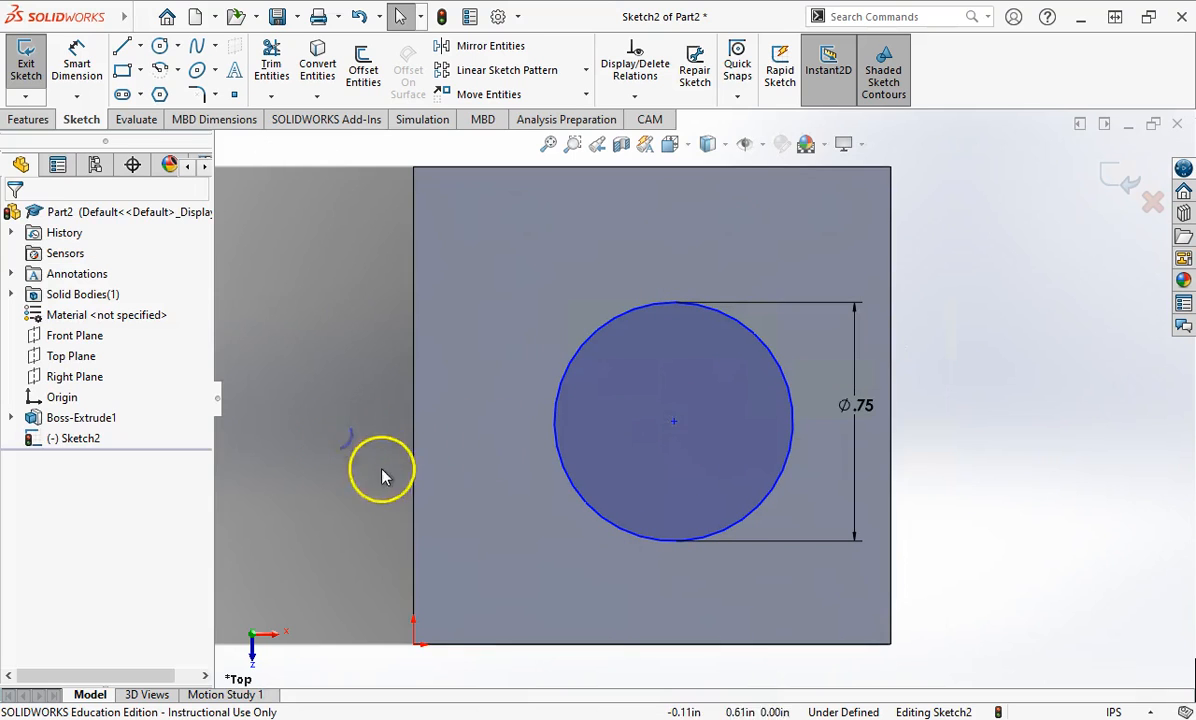
Check the hole location in Robotic Arm Packet.pdf and, back in SOLIDWORKS, dimension the circle 0.75 in from the face's left vertical edge
left_click(382, 718)
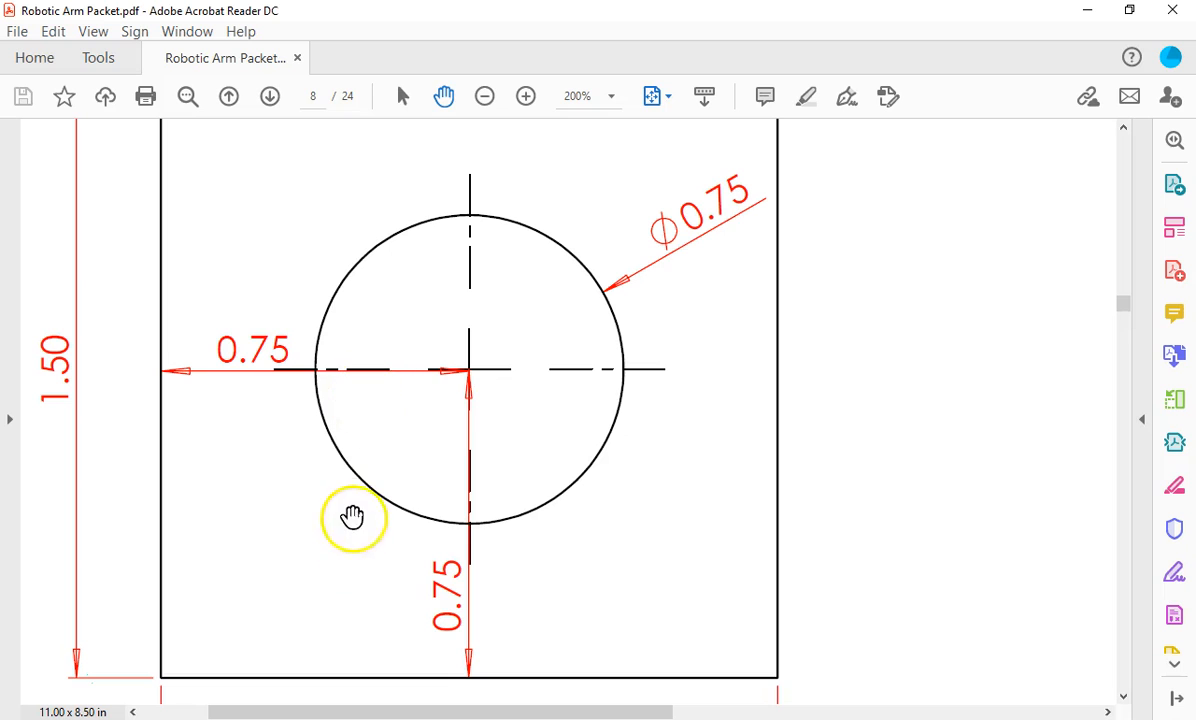
key("alt+Tab")
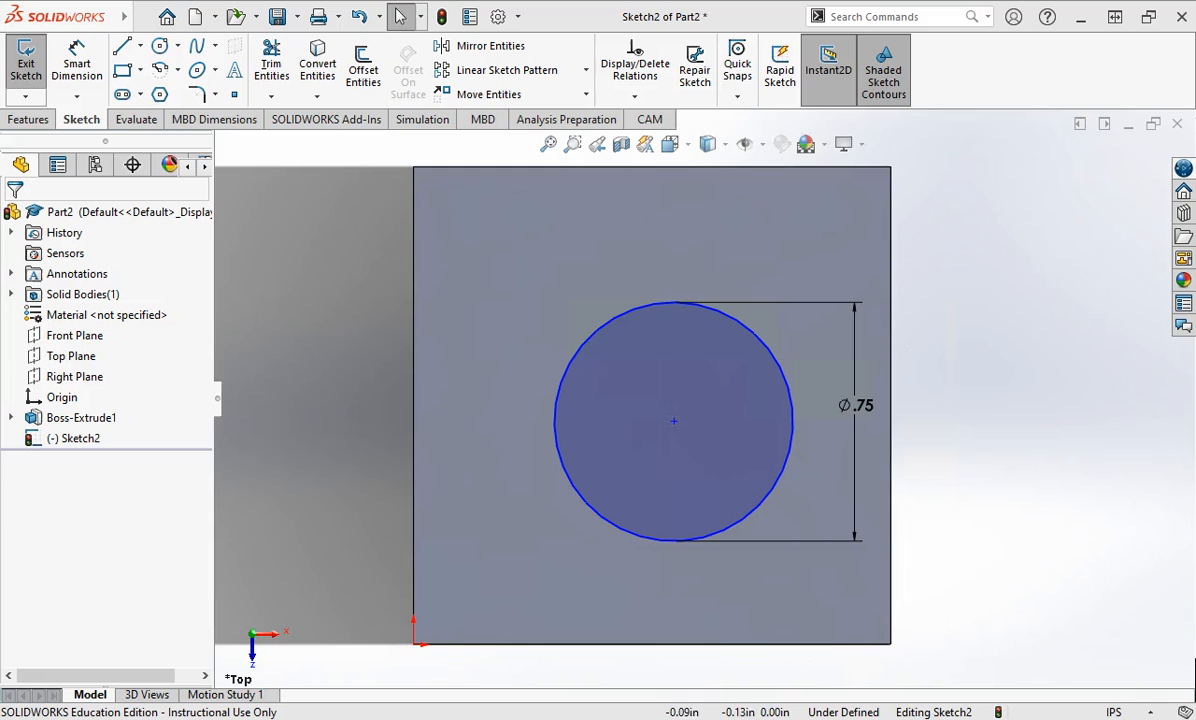
left_click(76, 70)
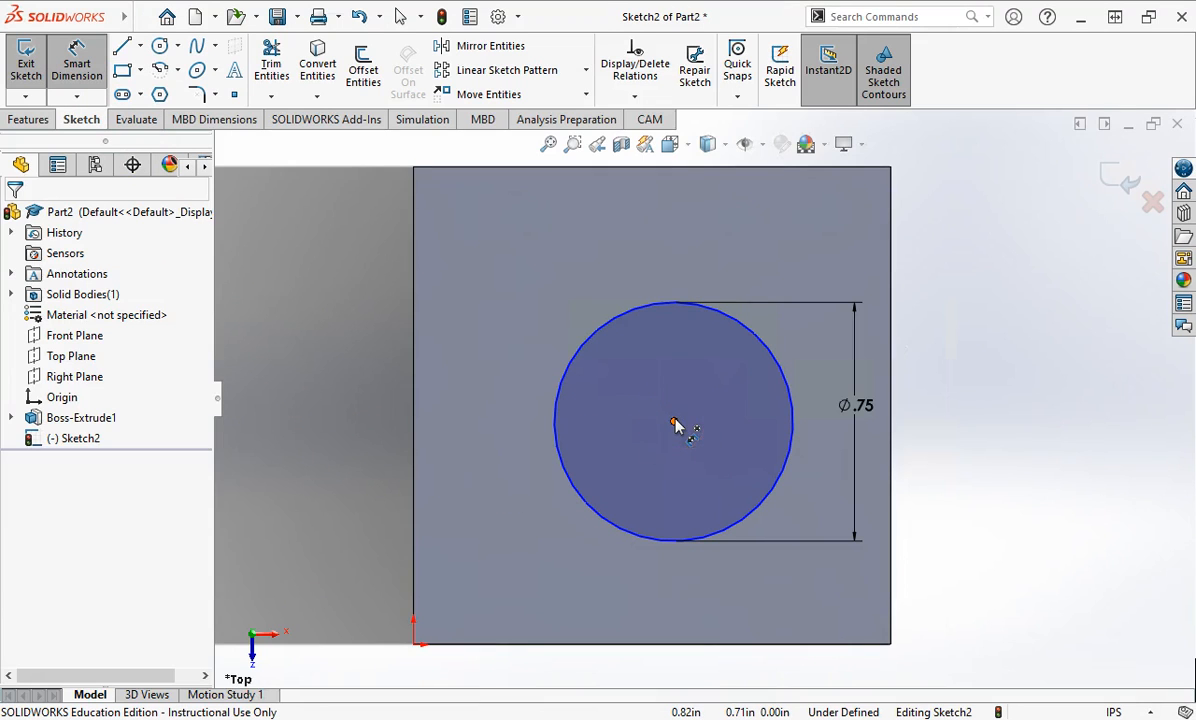
left_click(572, 485)
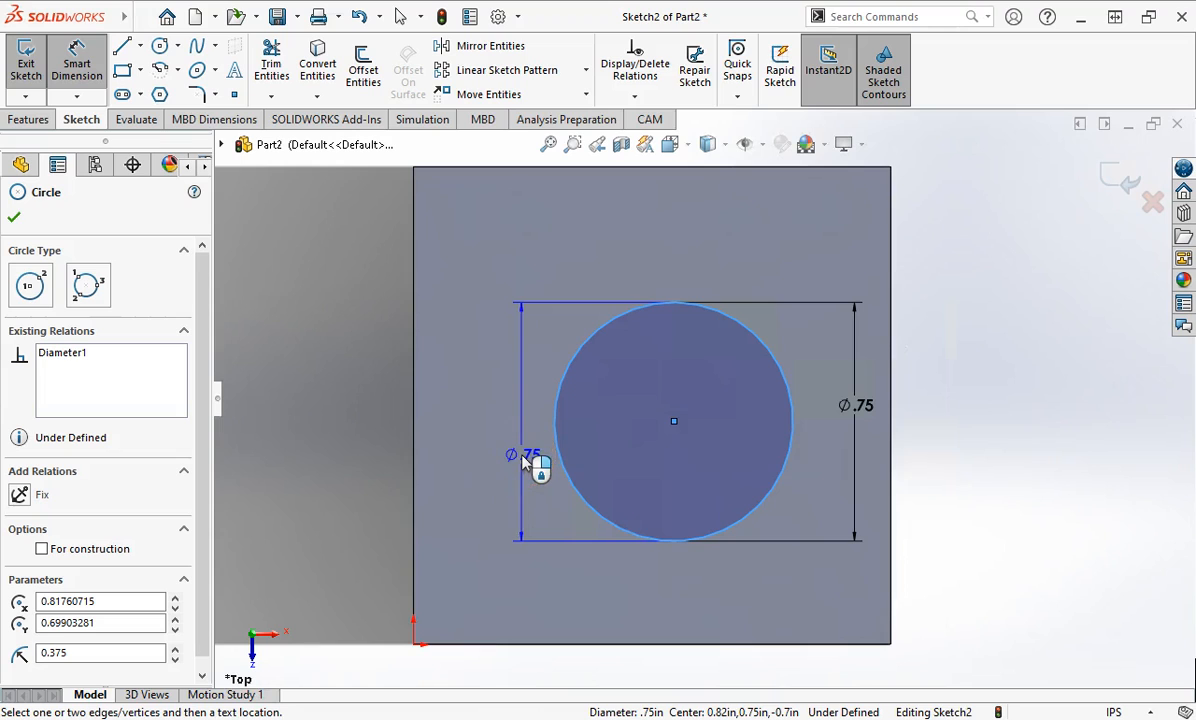
left_click_drag(523, 459, 420, 511)
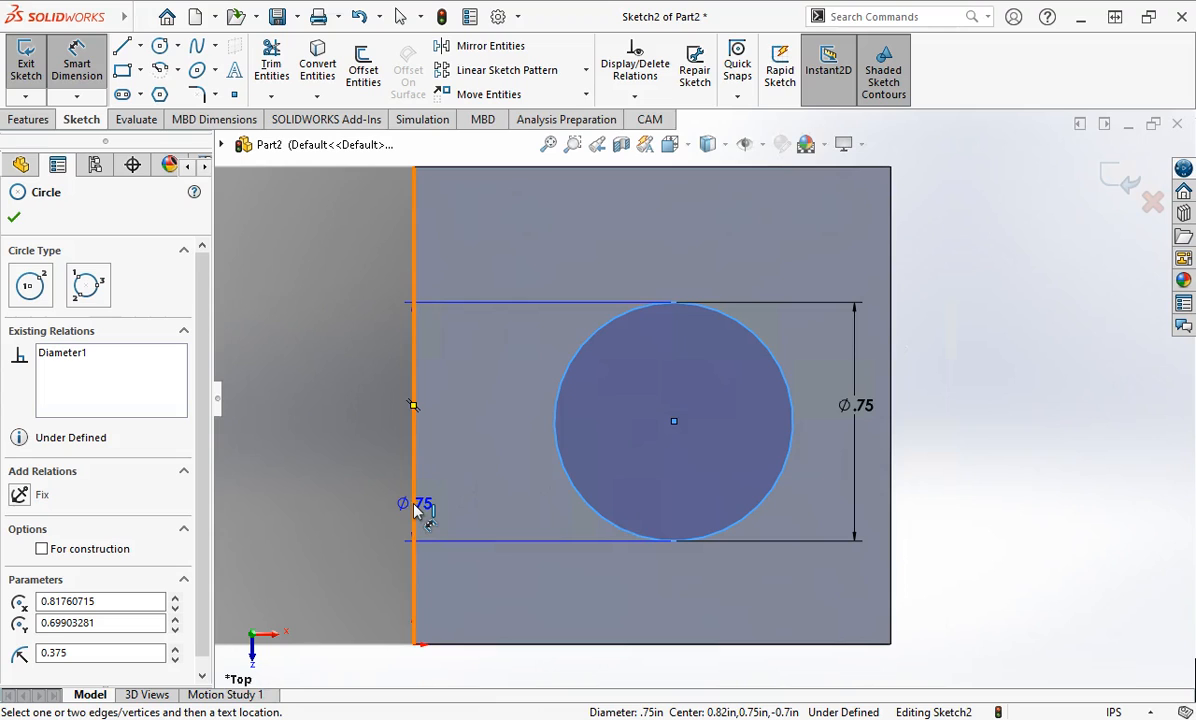
left_click_drag(417, 508, 416, 475)
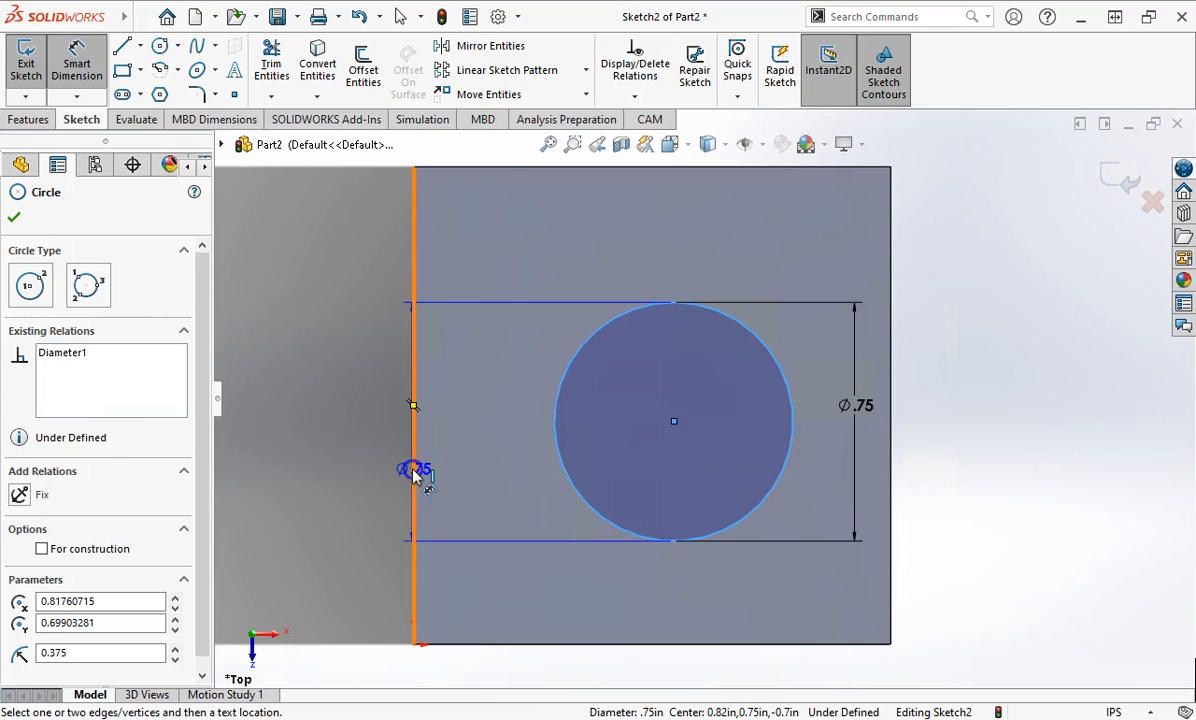
left_click(413, 472)
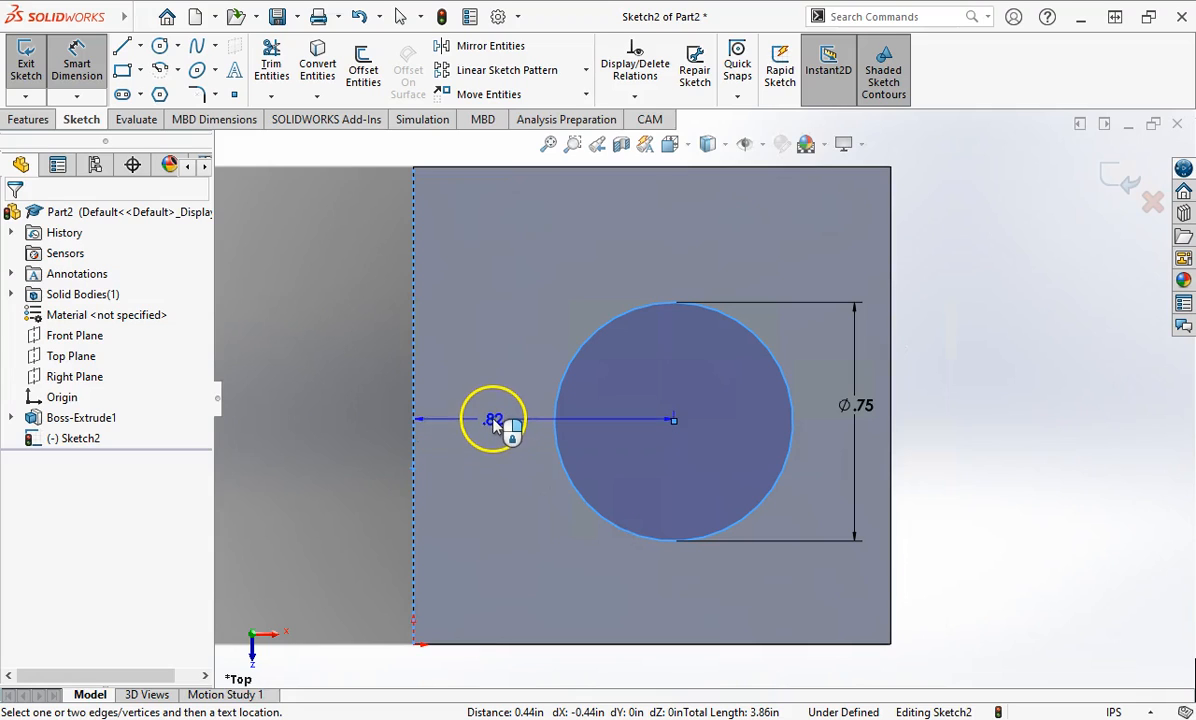
left_click(488, 402)
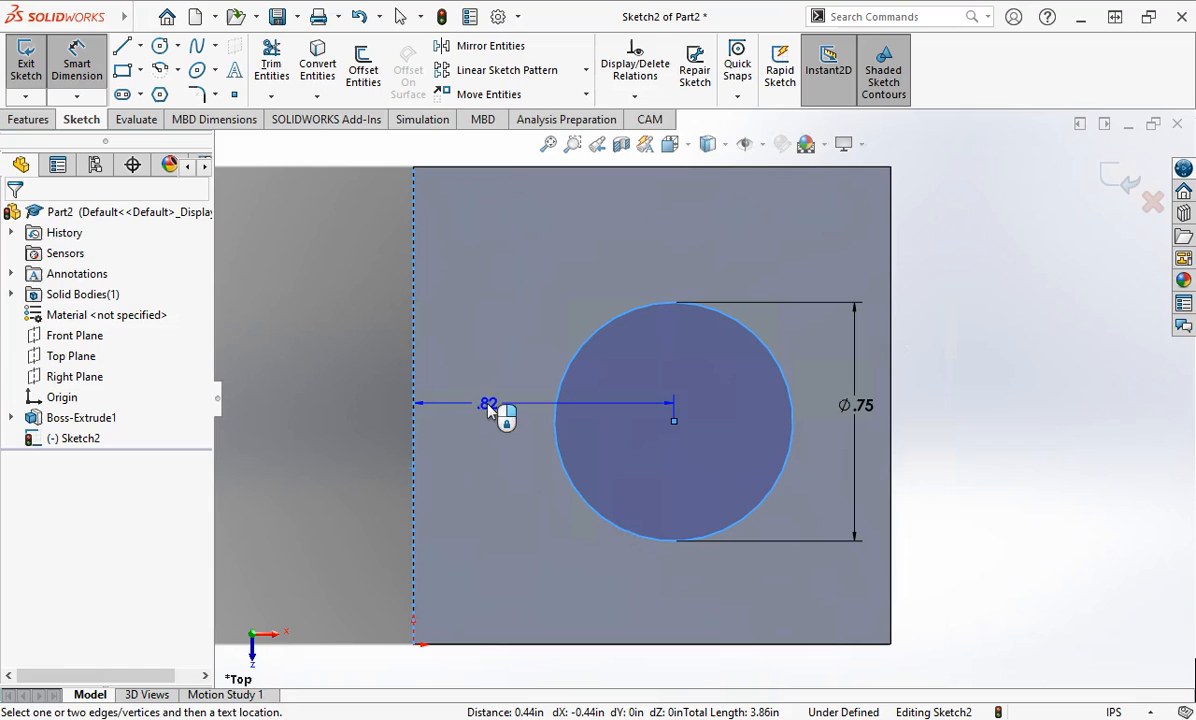
left_click(488, 405)
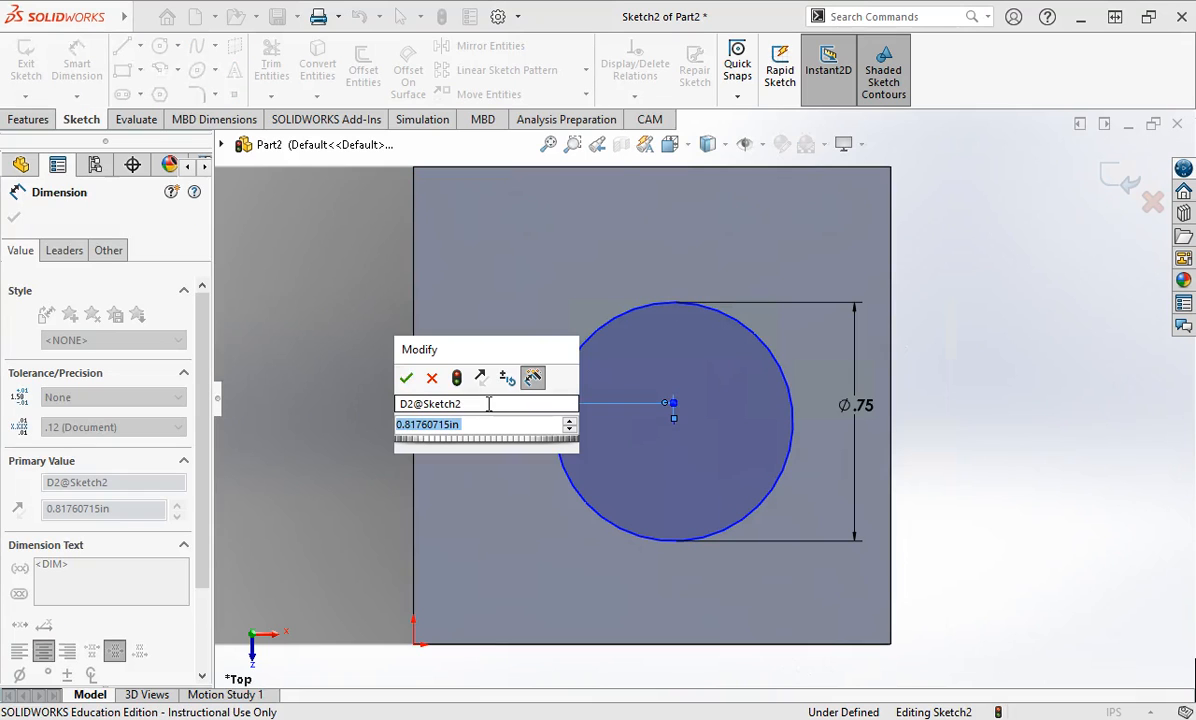
type(".75")
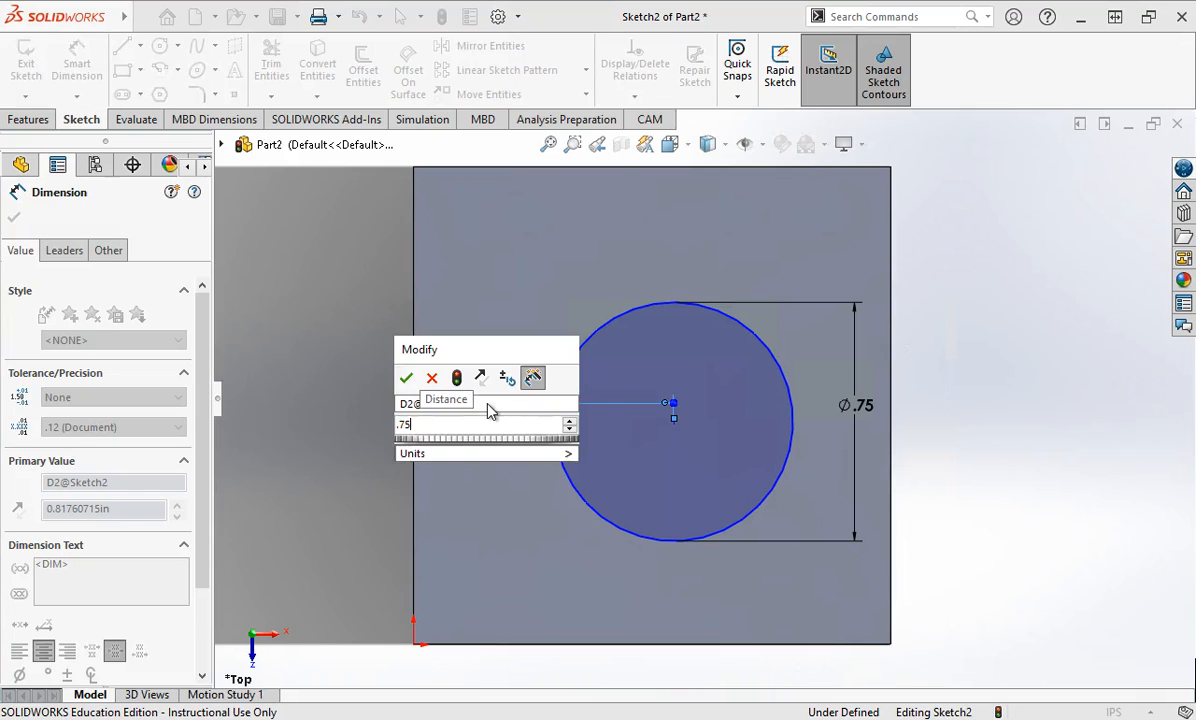
key("Return")
left_click(69, 58)
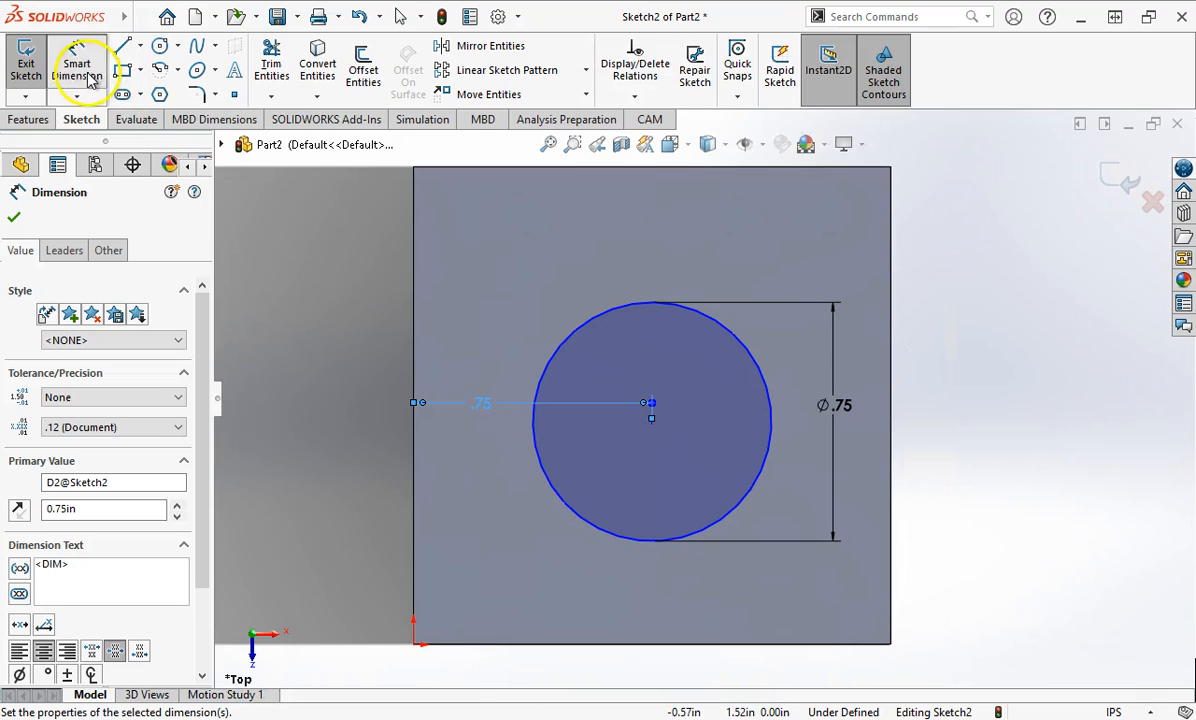
left_click(355, 325)
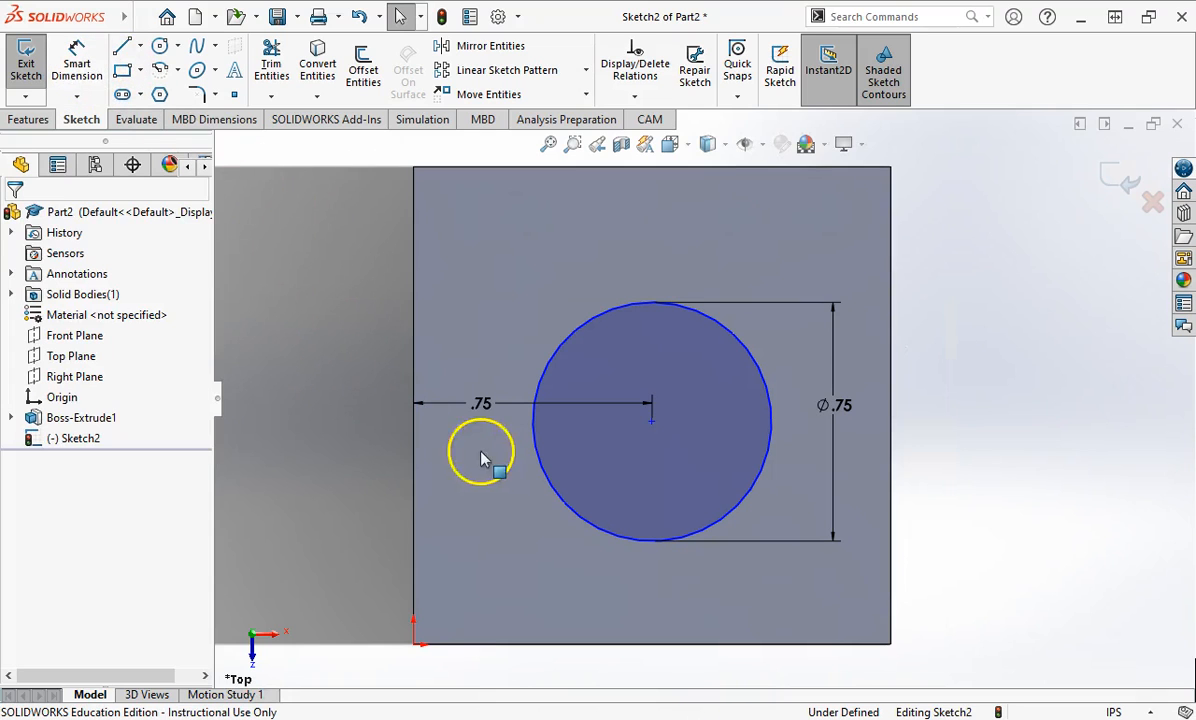
Test the circle's remaining freedom by shifting its centre point slightly, and deselect it
mouse_move(646, 427)
left_mouse_down()
mouse_move(648, 472)
mouse_move(655, 405)
mouse_move(662, 432)
mouse_move(497, 435)
mouse_move(875, 450)
mouse_move(817, 400)
mouse_move(531, 403)
mouse_move(663, 508)
mouse_move(654, 286)
mouse_move(667, 435)
mouse_move(681, 454)
mouse_move(673, 424)
mouse_move(678, 456)
mouse_move(666, 456)
mouse_move(710, 435)
mouse_move(675, 461)
mouse_move(563, 440)
mouse_move(705, 433)
mouse_move(497, 454)
mouse_move(858, 451)
mouse_move(806, 473)
mouse_move(689, 416)
mouse_move(675, 443)
mouse_move(659, 427)
left_mouse_up()
left_click(387, 437)
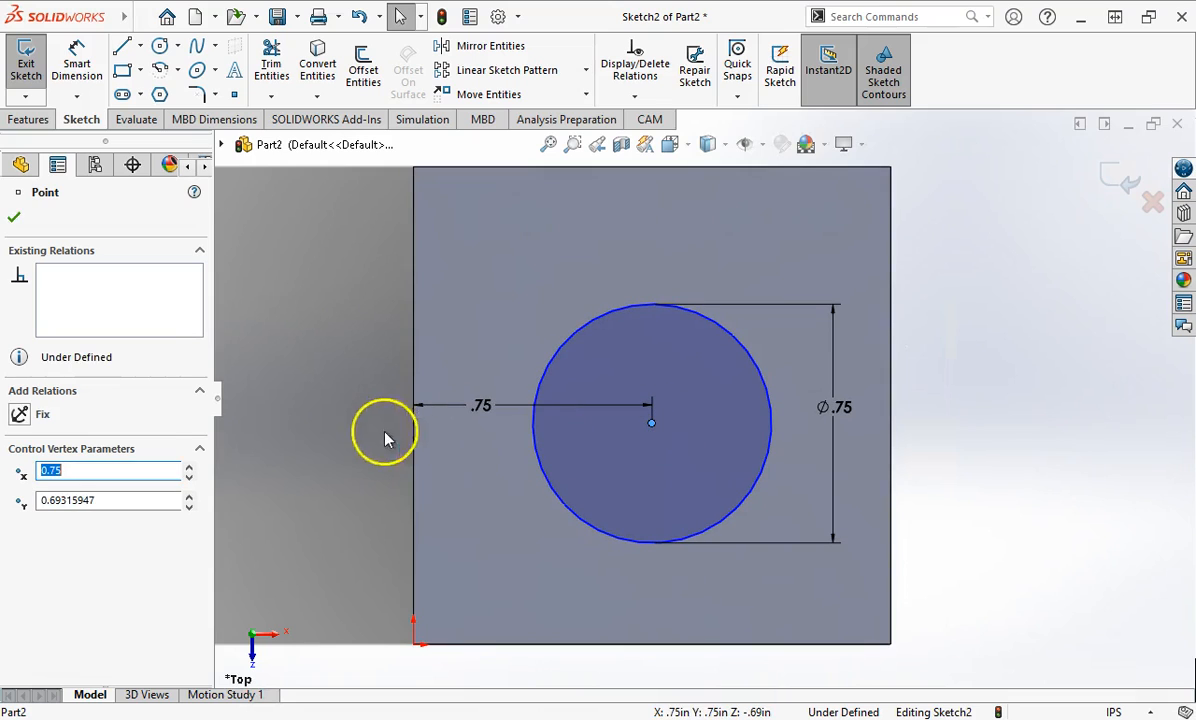
left_click(503, 425)
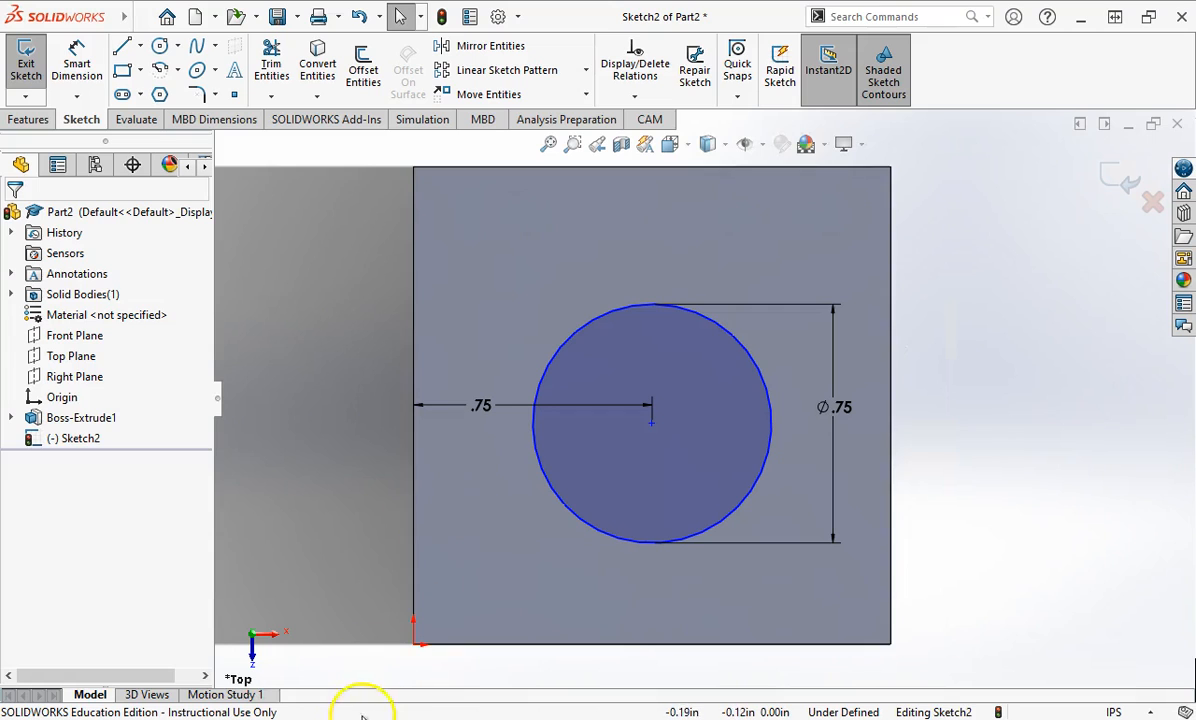
Recheck the hole location in the PDF drawing and, back in SOLIDWORKS, dimension the circle 0.75 in from the face's lower horizontal edge
key("alt+Tab")
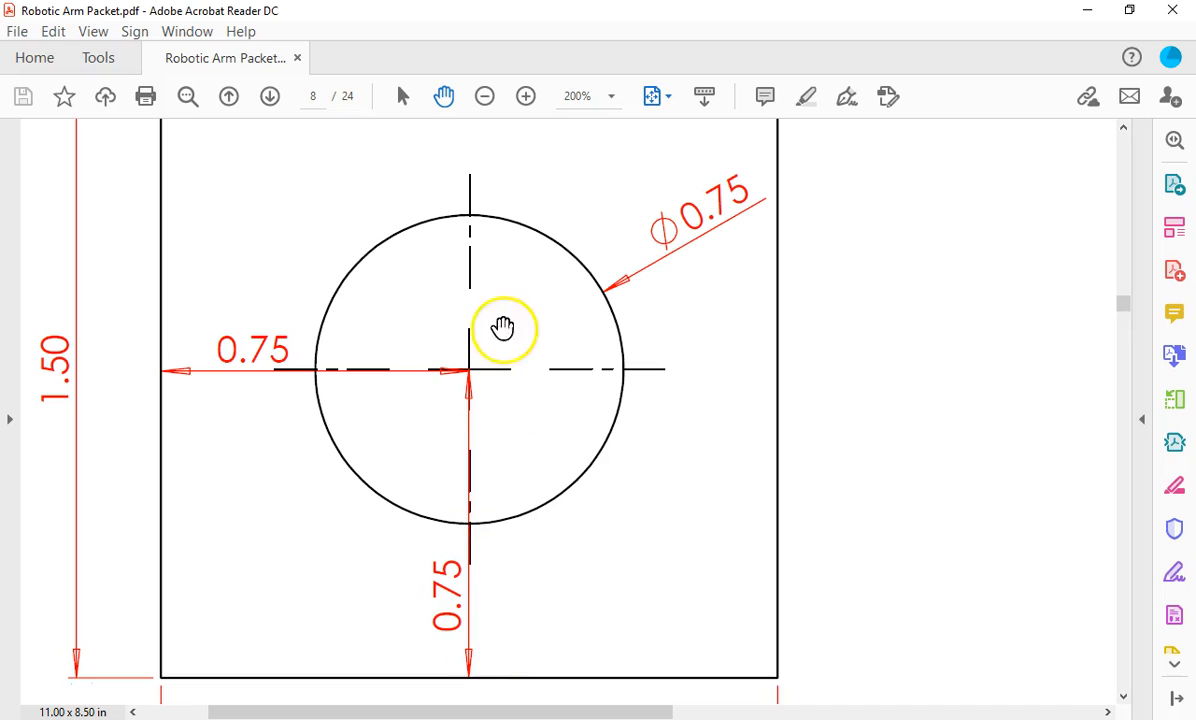
key("alt+Tab")
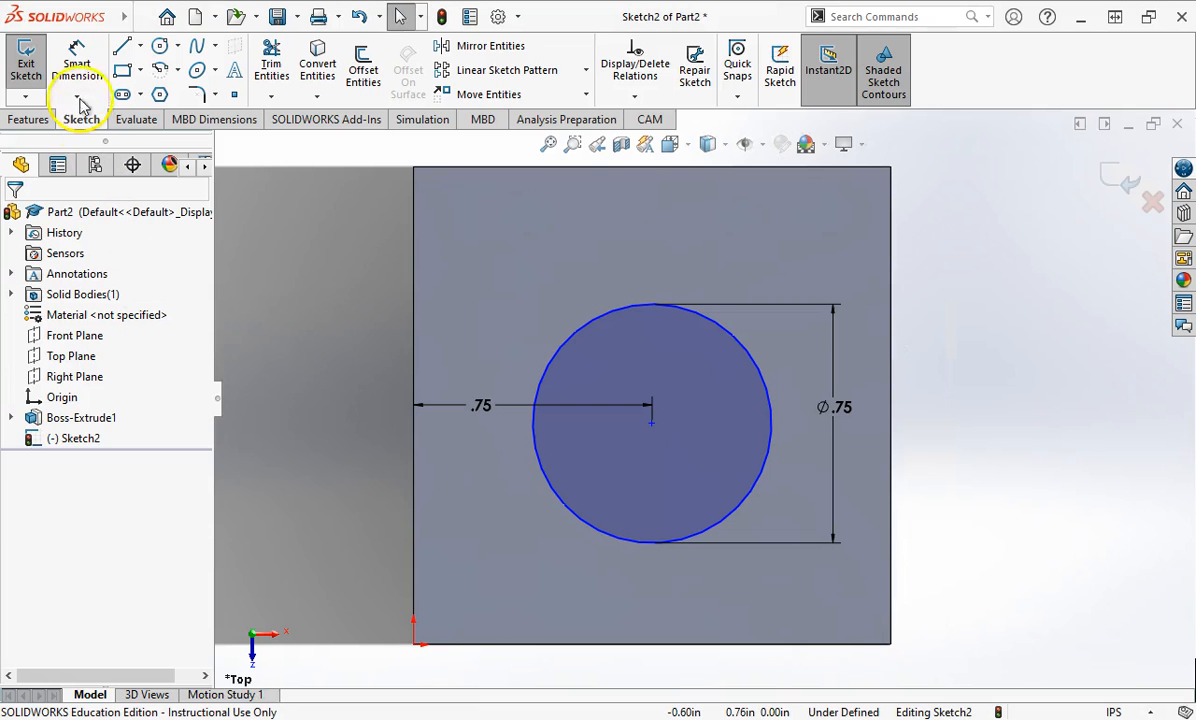
left_click(77, 66)
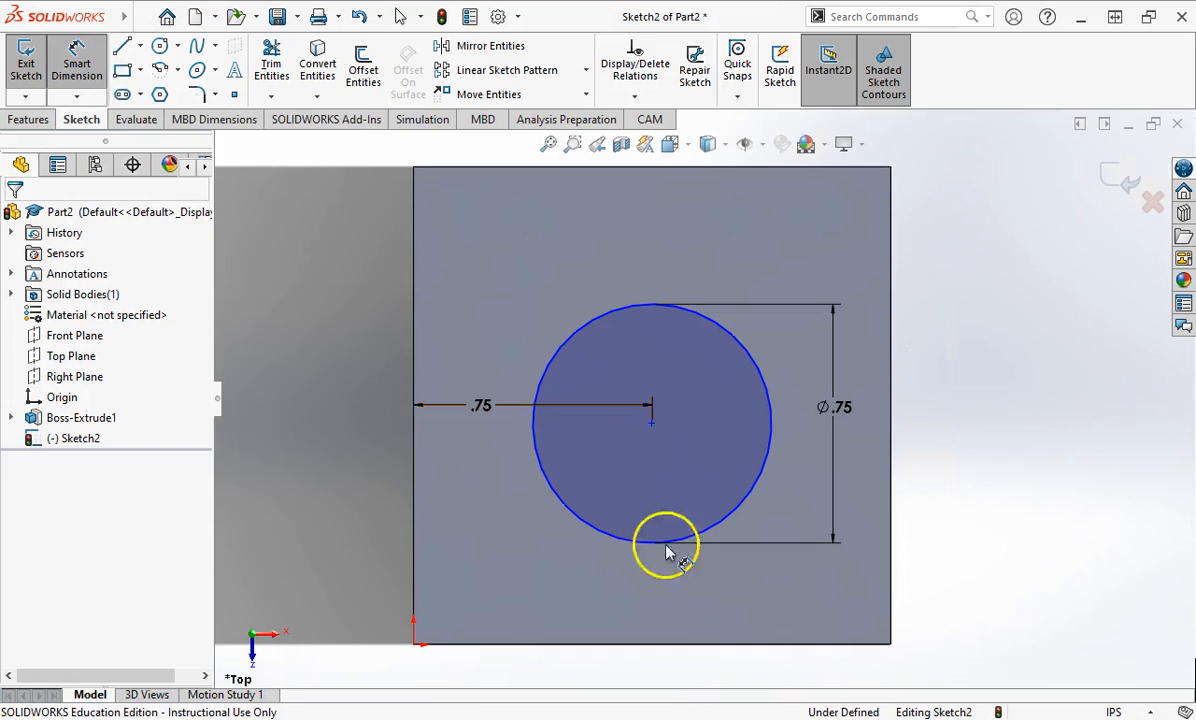
left_click(598, 530)
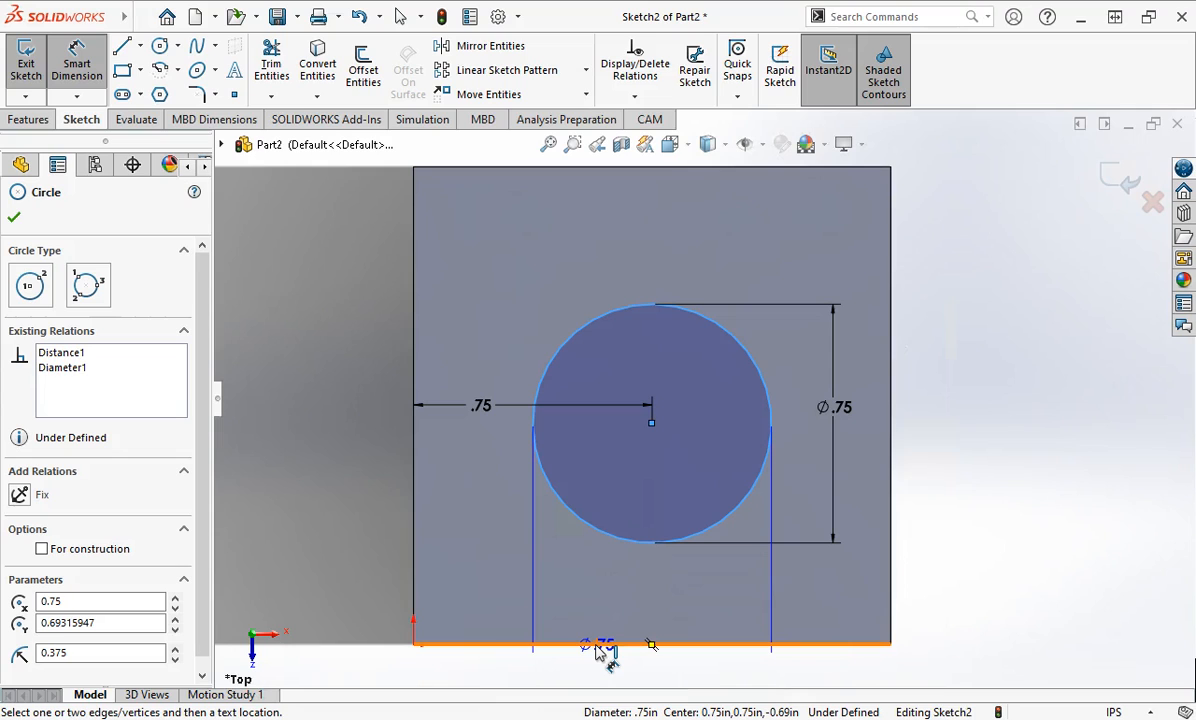
left_click(598, 645)
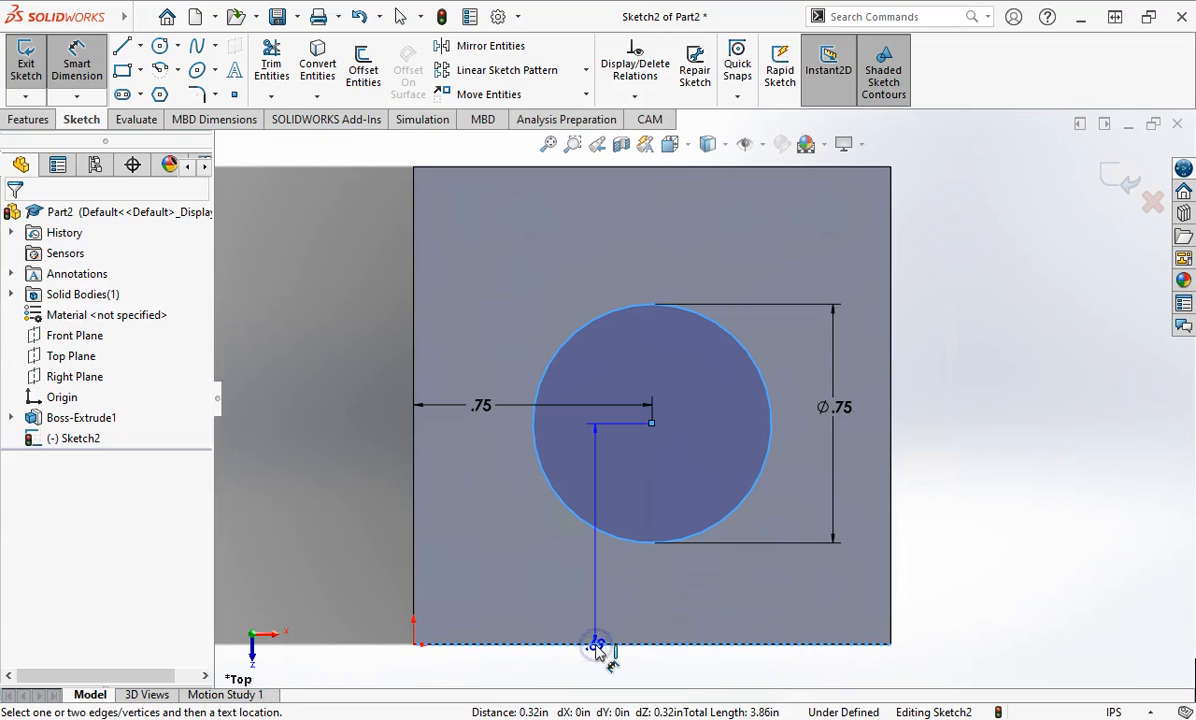
left_click_drag(643, 580, 648, 597)
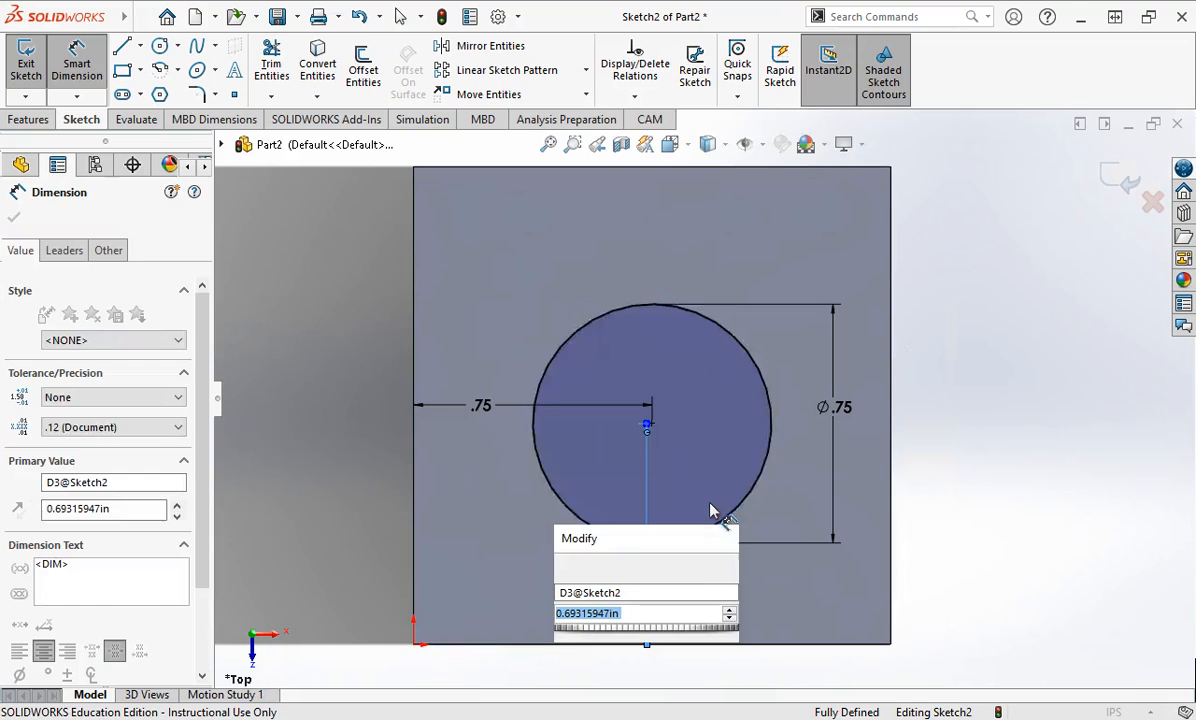
type("75")
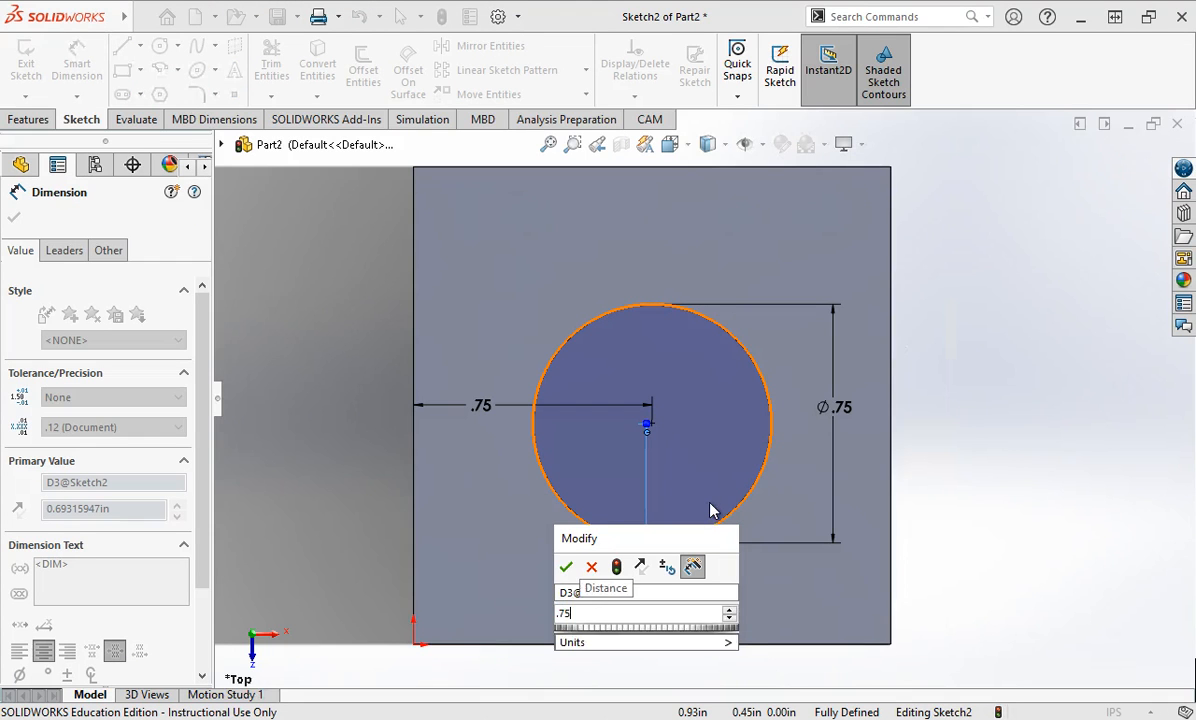
key("Return")
left_click(287, 489)
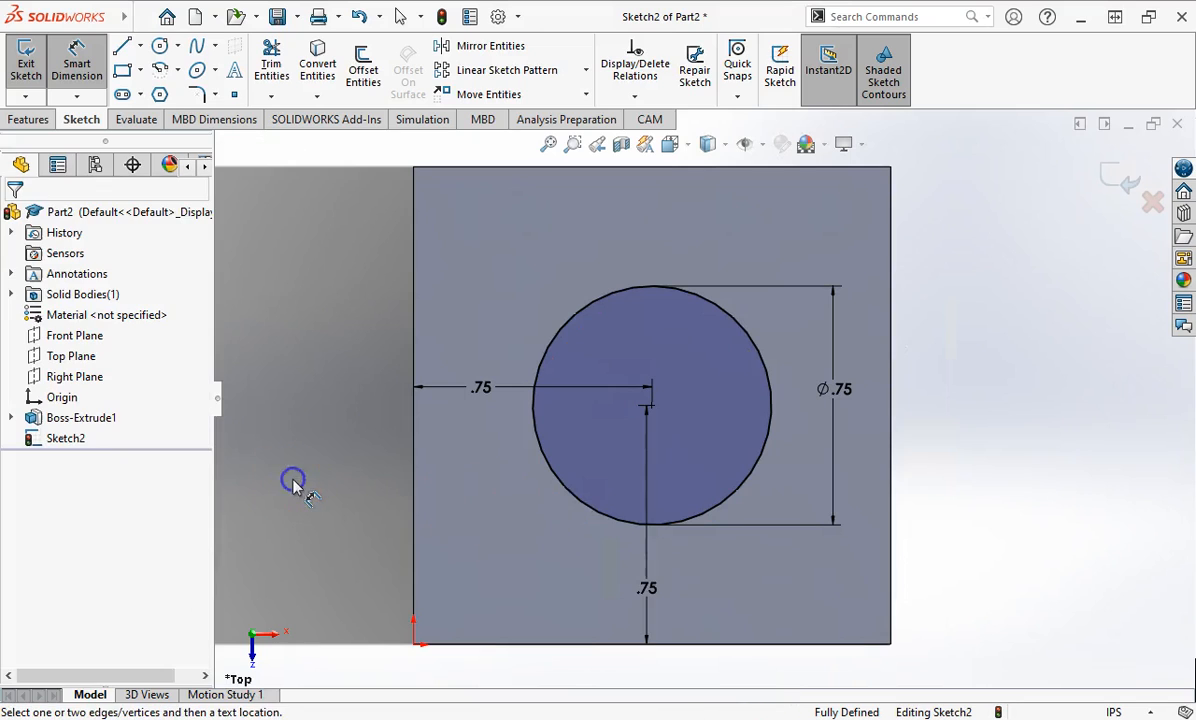
left_click(77, 66)
left_click(304, 308)
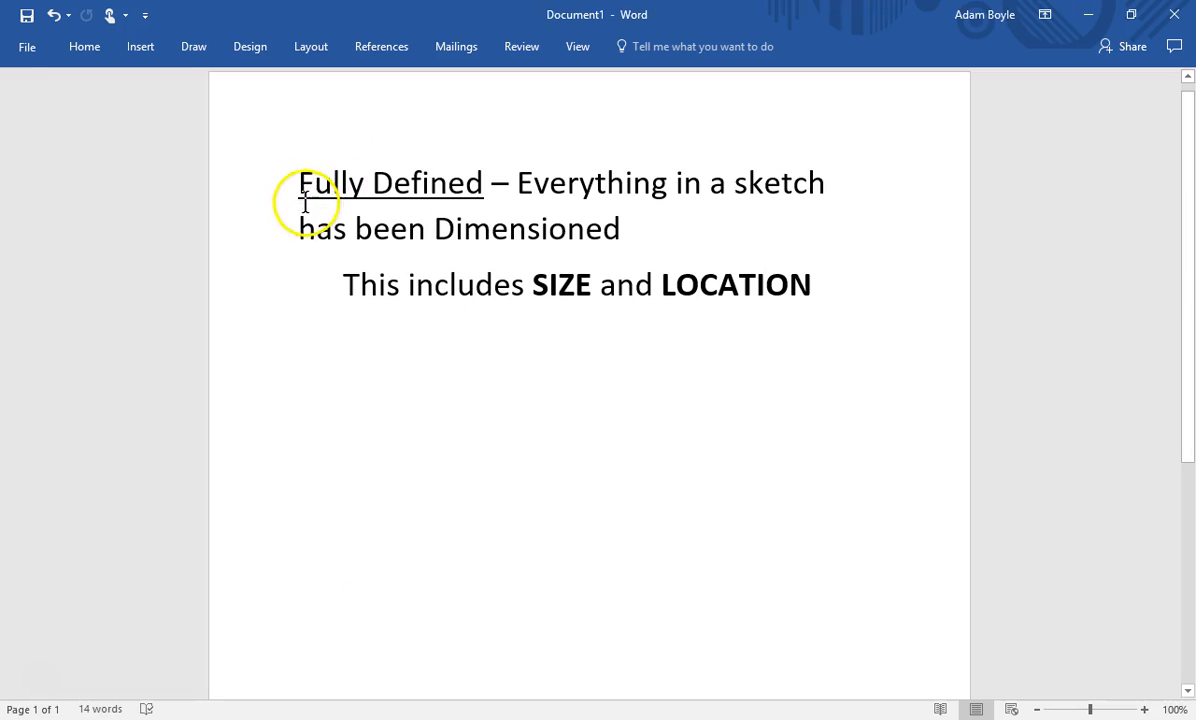
Review the Fully Defined definition in the Word document, and return to SOLIDWORKS to examine the circle's size and location dimensions
left_click_drag(300, 188, 494, 197)
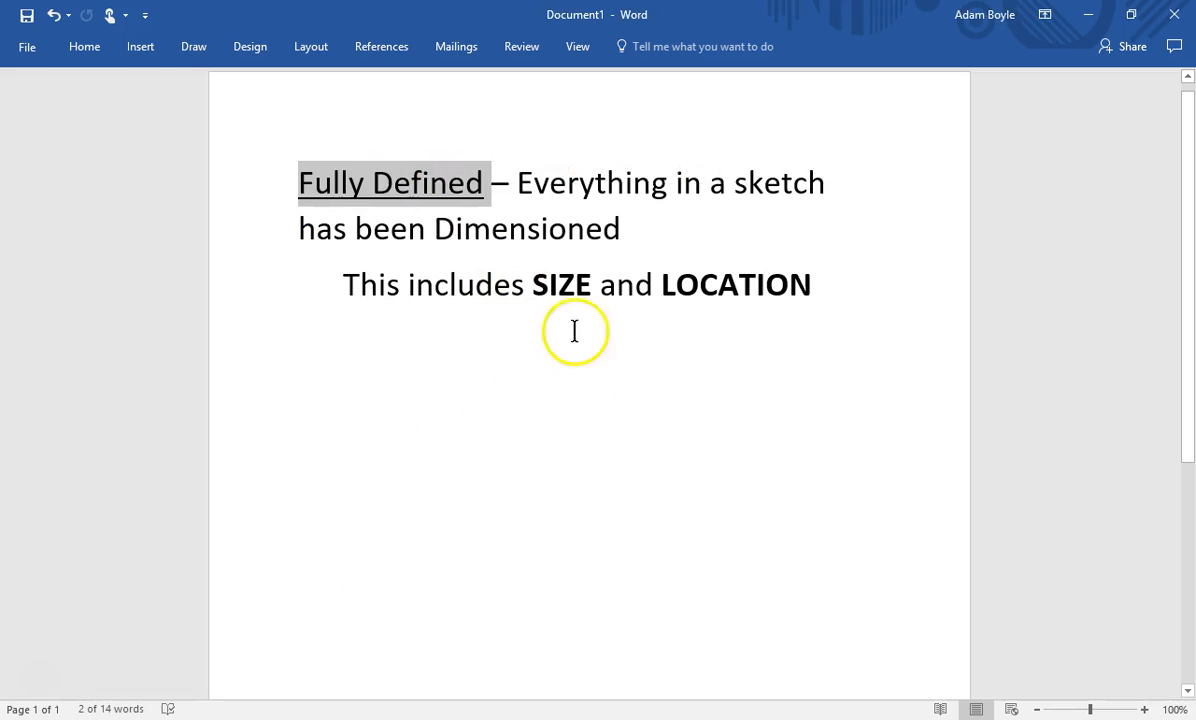
left_click(640, 229)
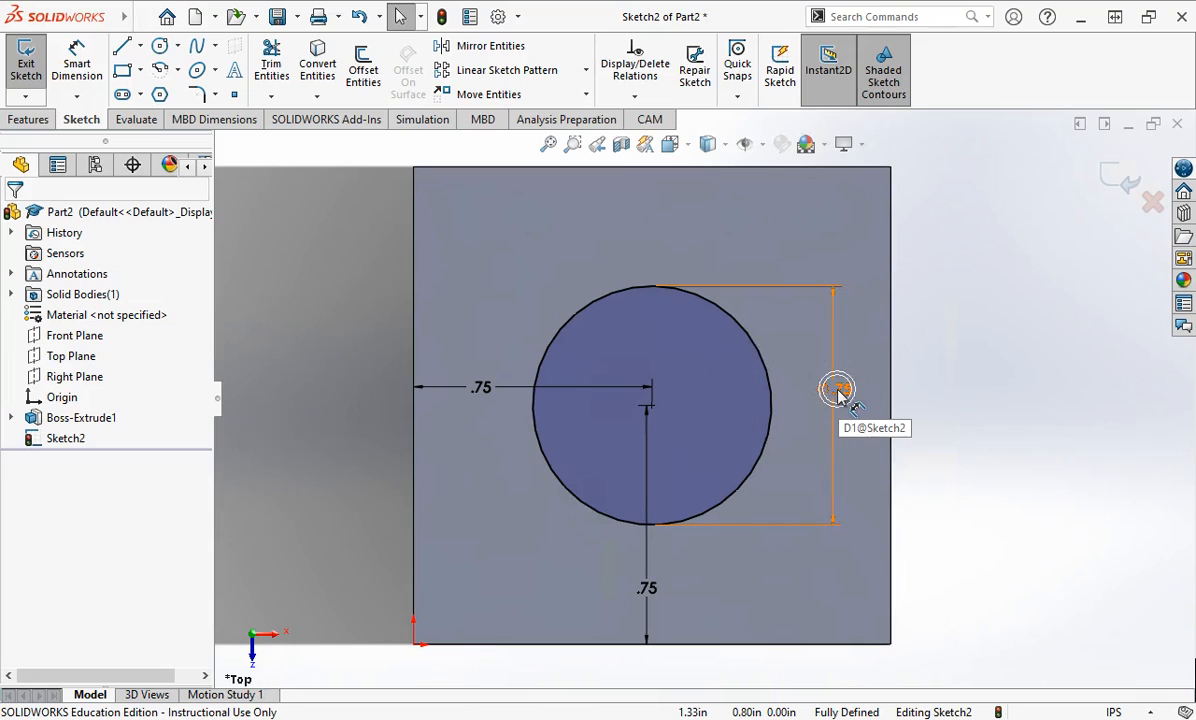
left_click(775, 432)
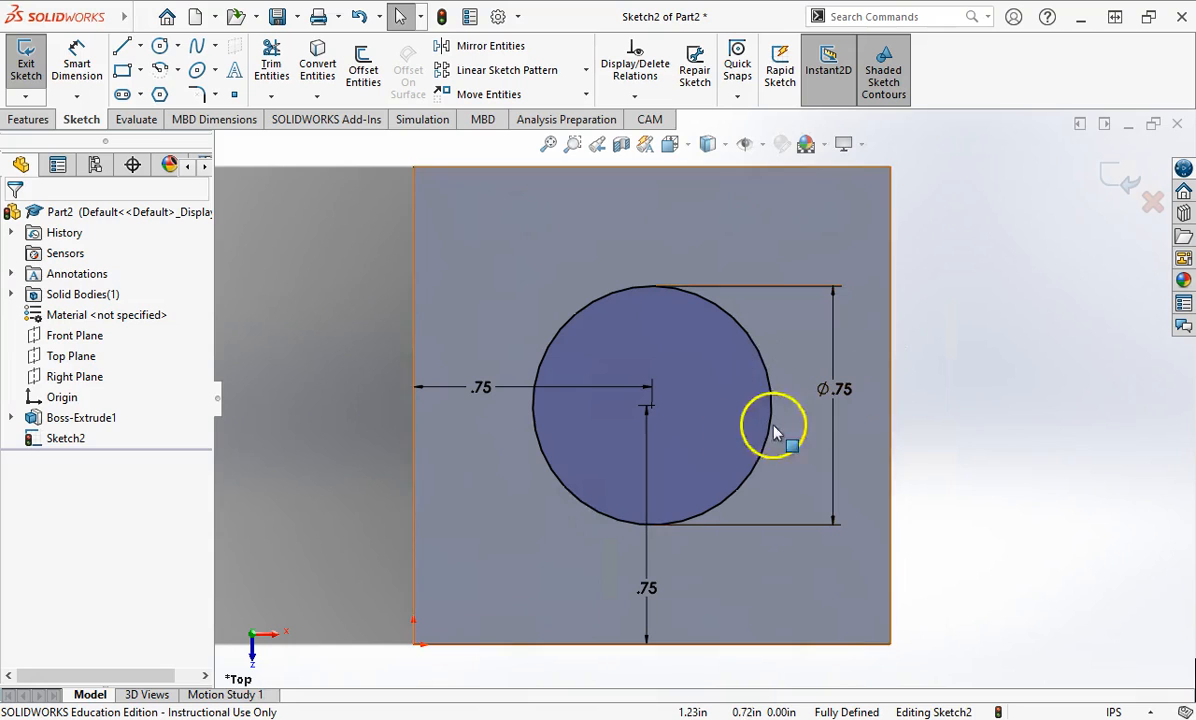
left_click(483, 398)
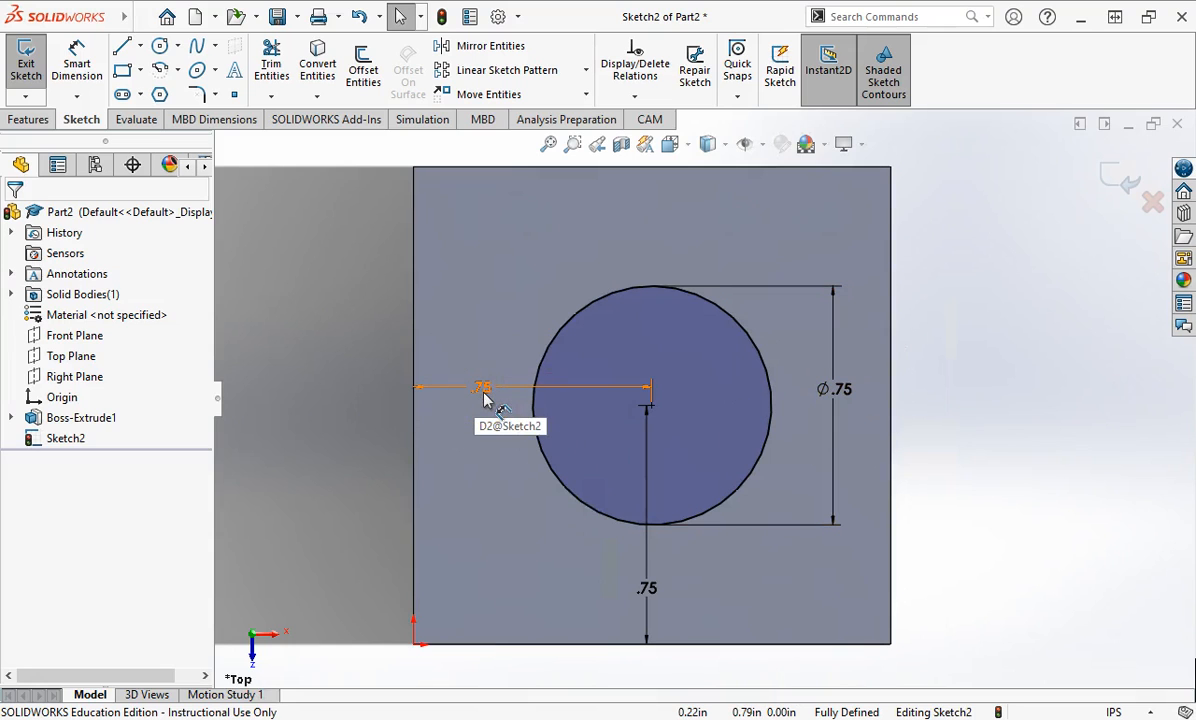
left_click(647, 593)
left_click(740, 572)
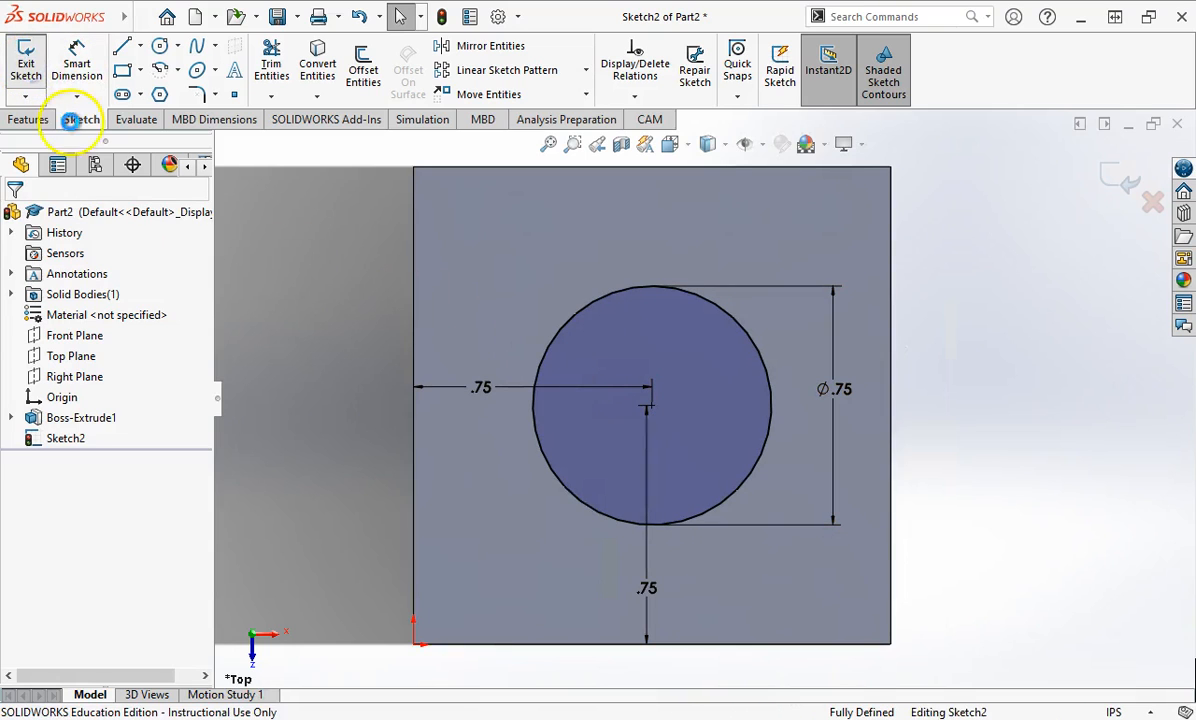
Cut-extrude the circle sketch through the whole block using the Through All end condition
key("ctrl+e")
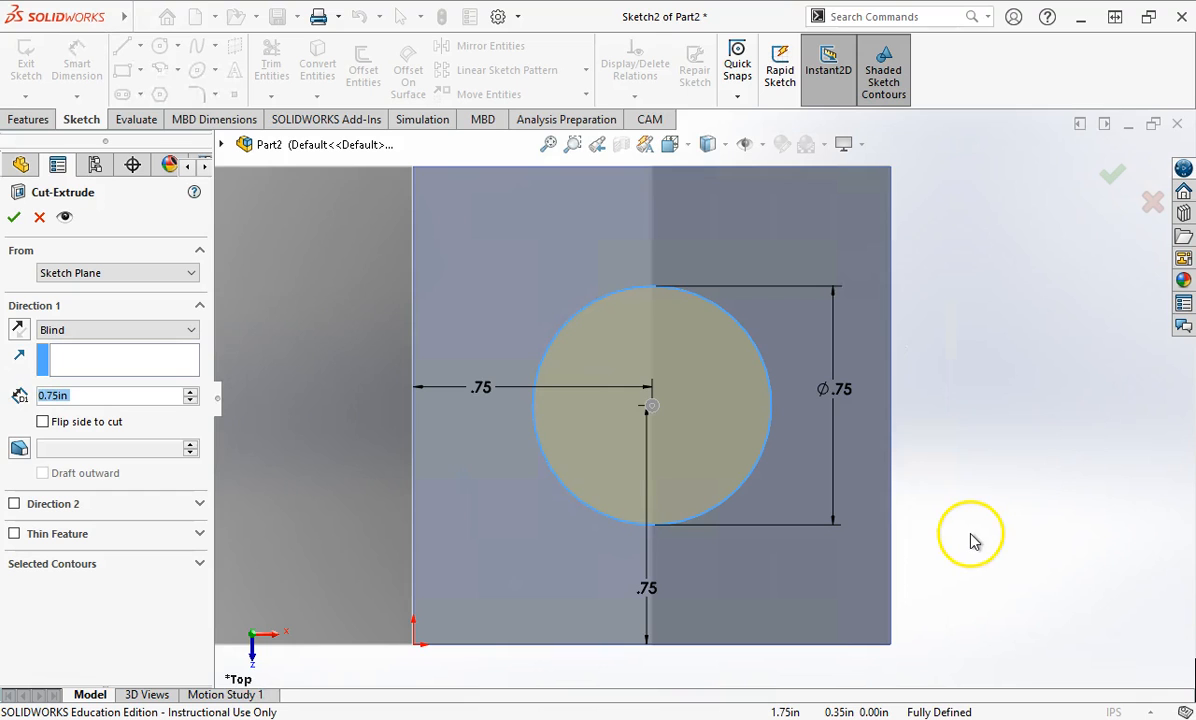
middle_click_drag(967, 545, 926, 323)
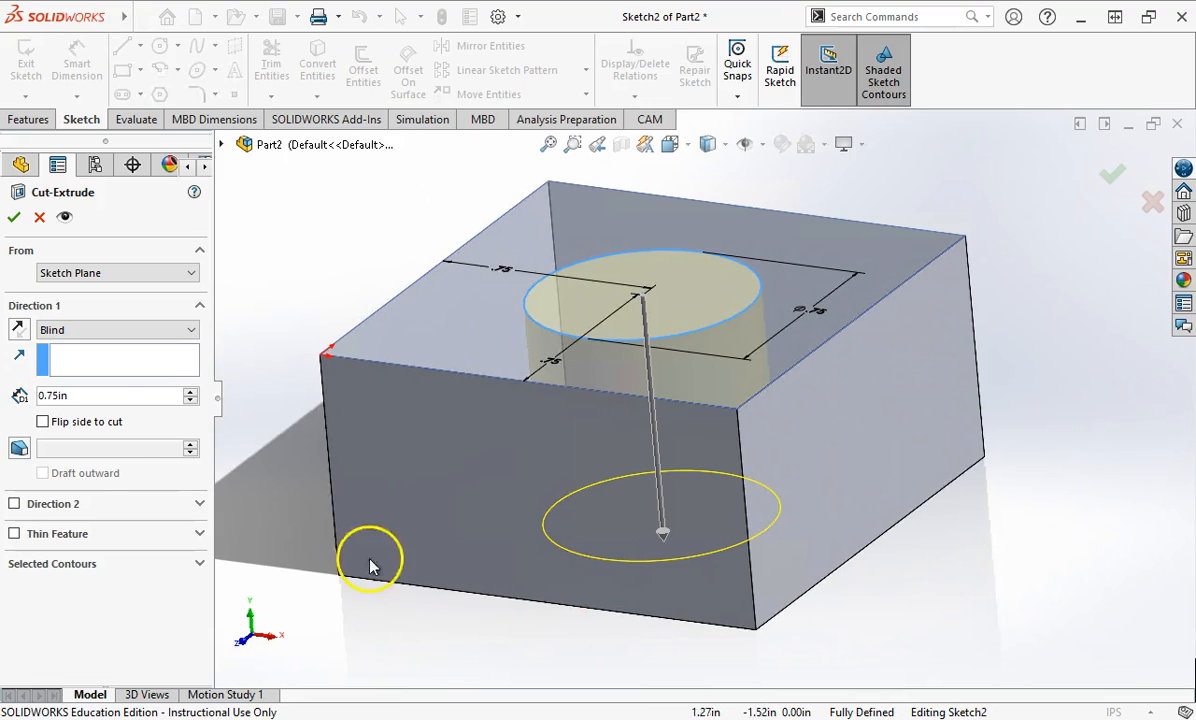
left_click(89, 398)
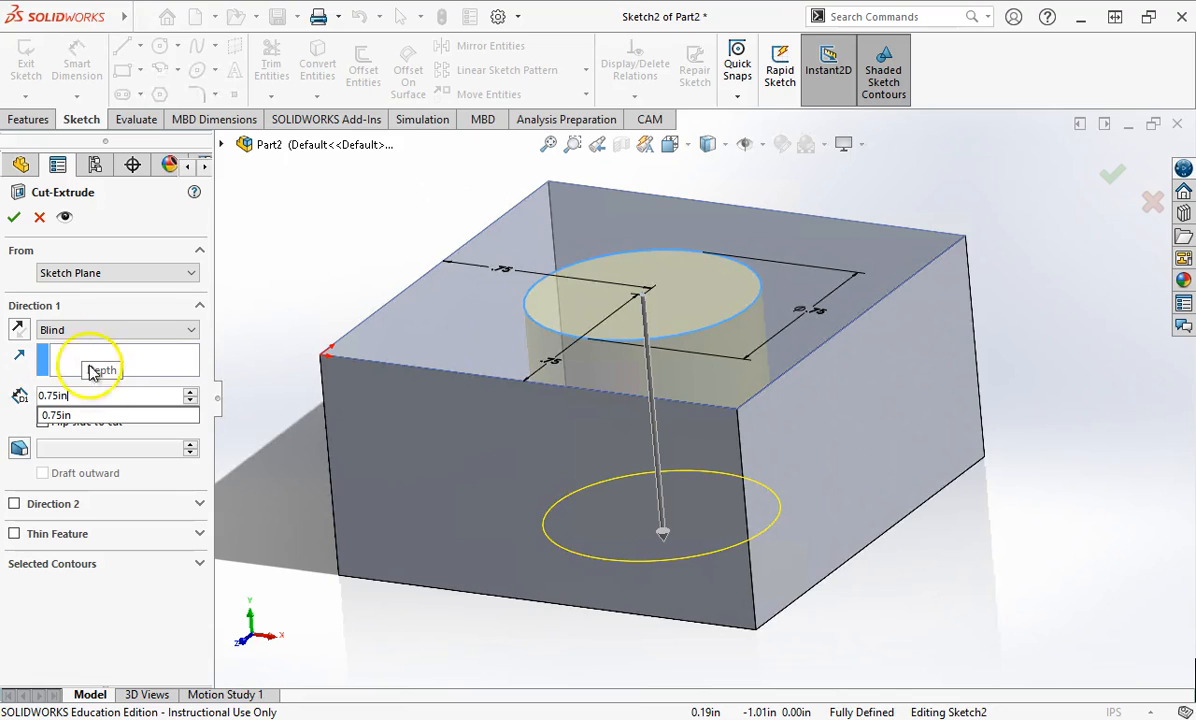
left_click(55, 331)
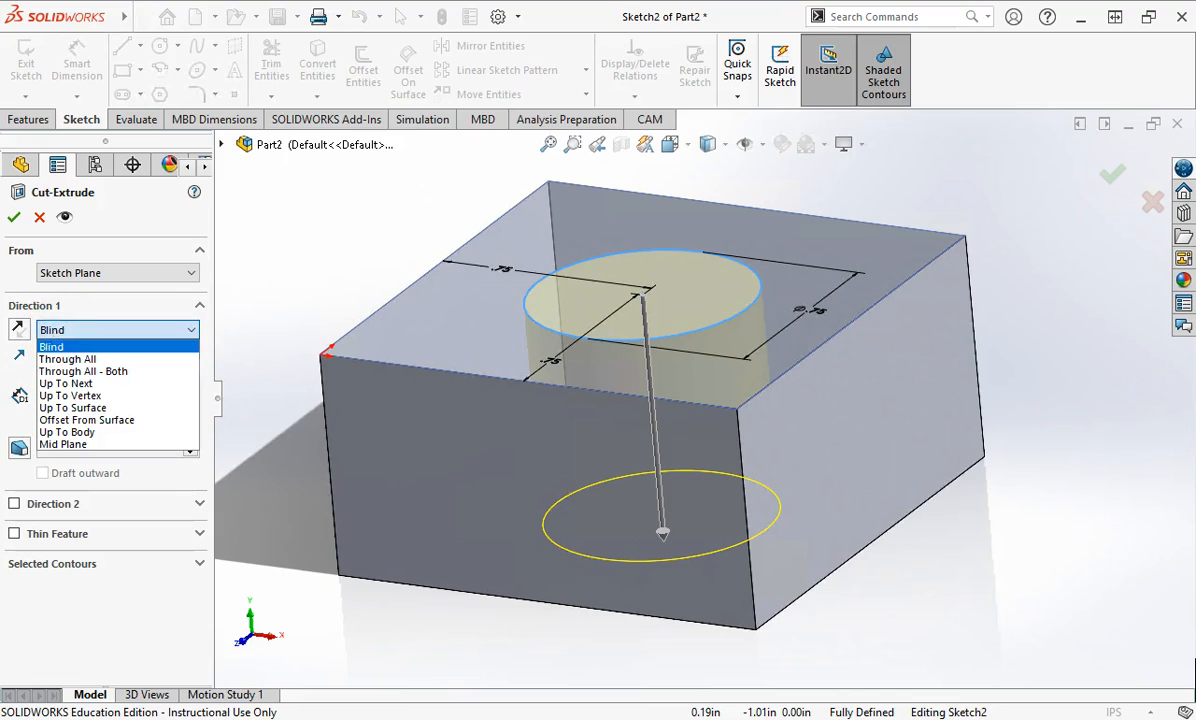
left_click(83, 362)
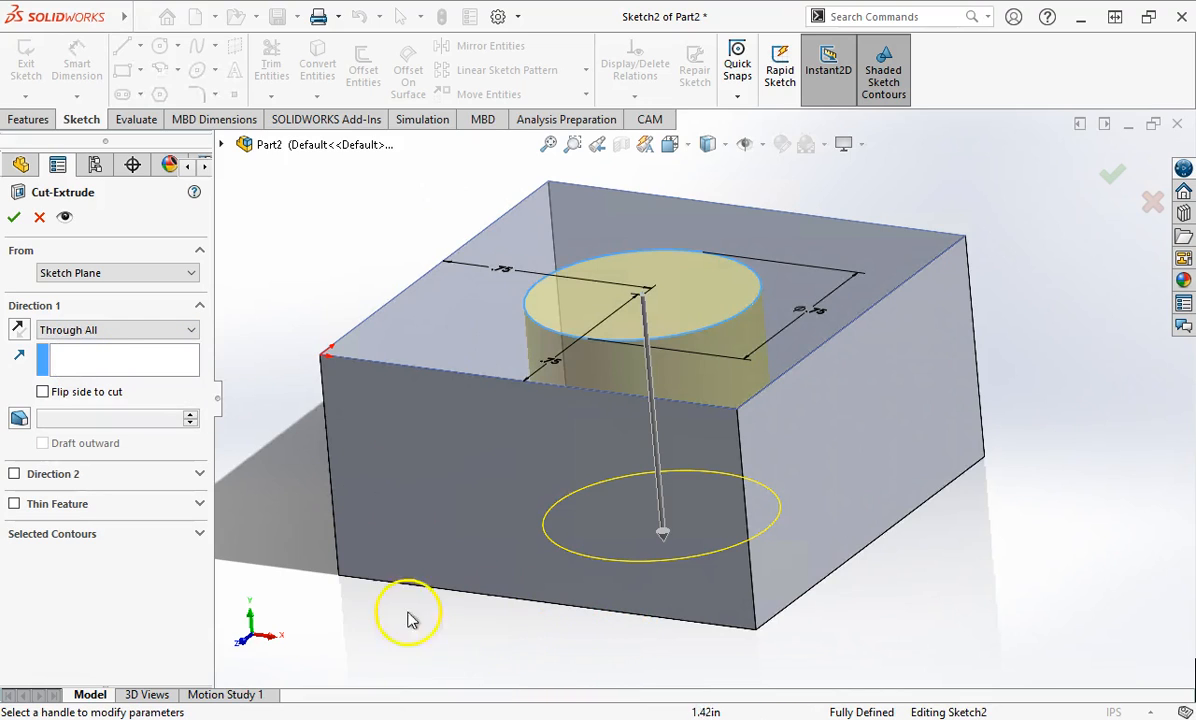
left_click(14, 217)
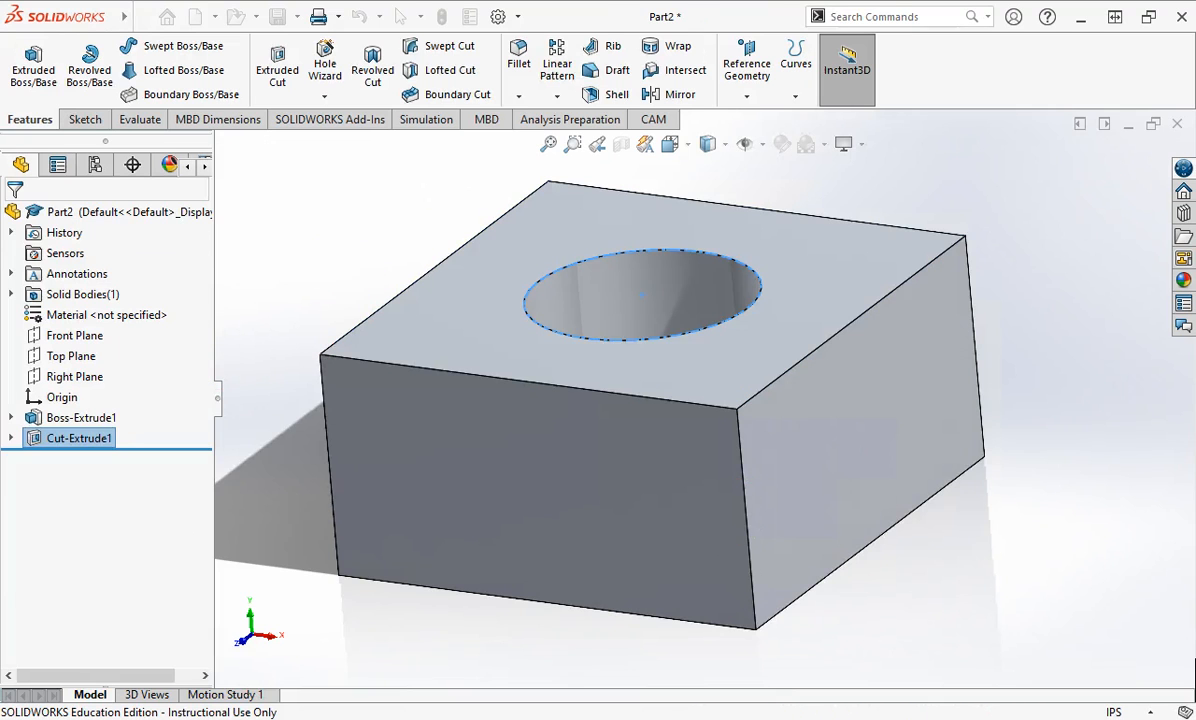
Inspect the finished through hole from above, select its inner wall to review the sketch dimensions, and clear the selection
middle_click_drag(1036, 265, 1075, 363)
mouse_move(1036, 410)
middle_mouse_down()
mouse_move(1022, 403)
mouse_move(1022, 486)
mouse_move(1007, 494)
mouse_move(1030, 486)
mouse_move(1017, 448)
mouse_move(985, 430)
mouse_move(1010, 467)
middle_mouse_up()
left_click(657, 309)
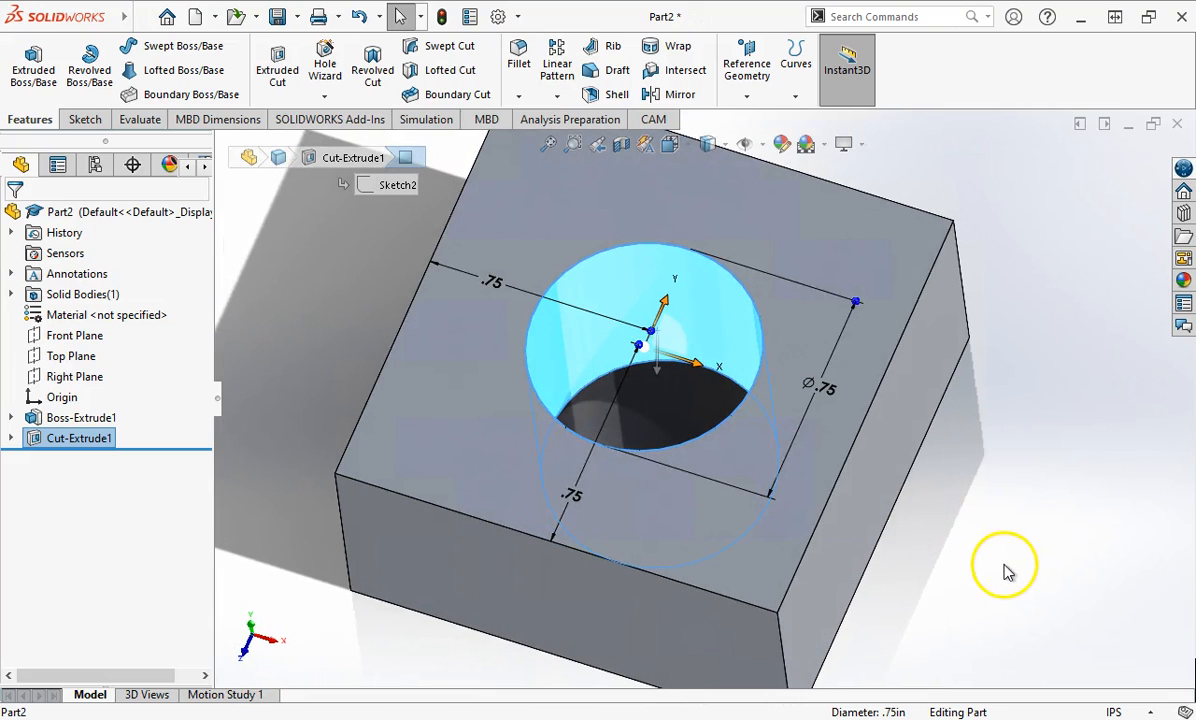
left_click_drag(604, 295, 572, 492)
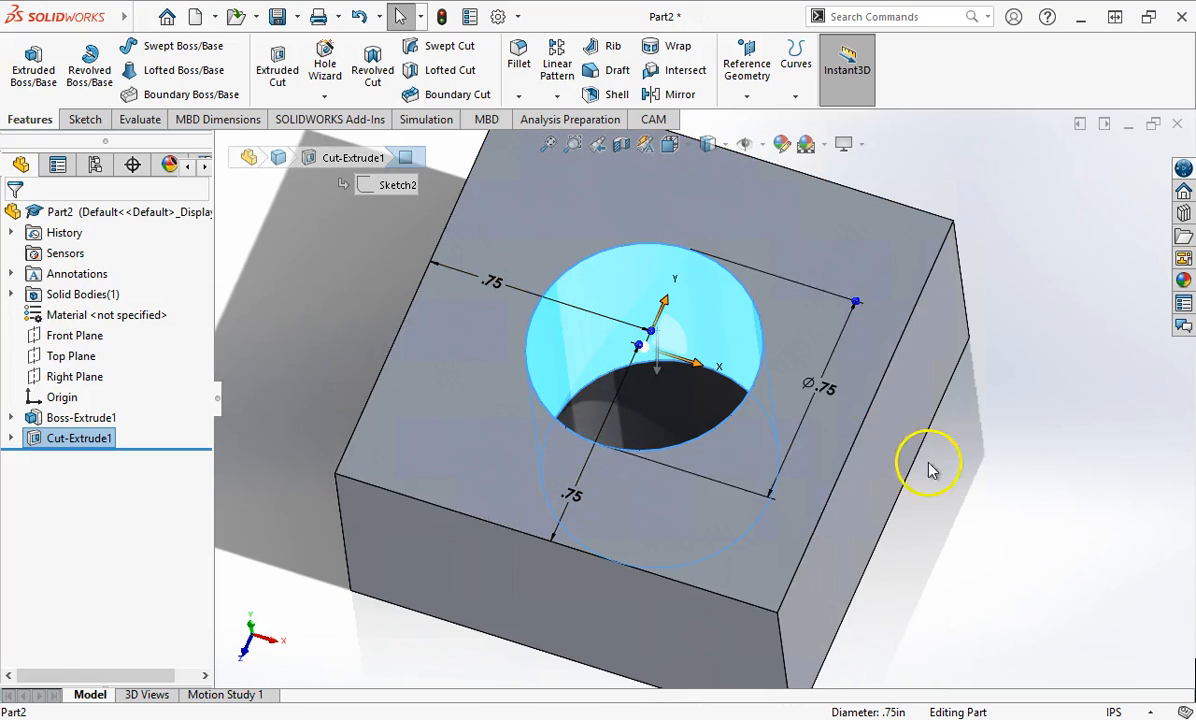
left_click(1005, 548)
scroll(800, 390, "up", 2)
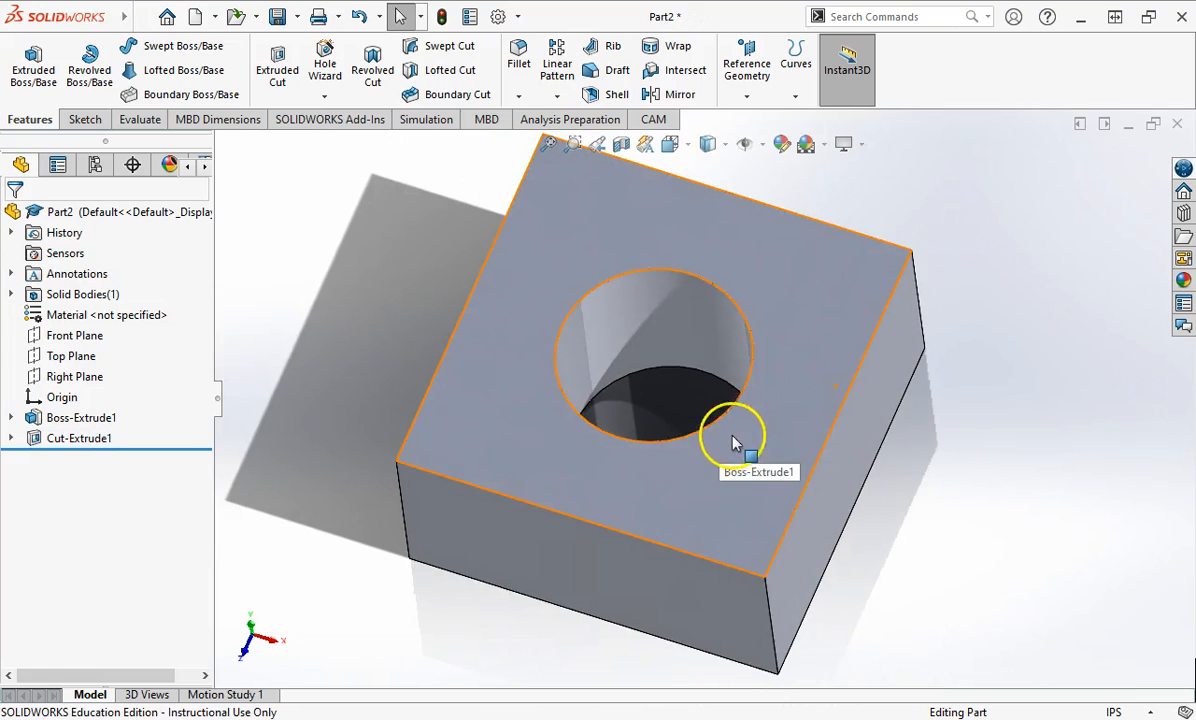
Switch to the Word document to review the Fully Defined definition, highlighting the term and the word LOCATION, and return to SOLIDWORKS
key("alt+Tab")
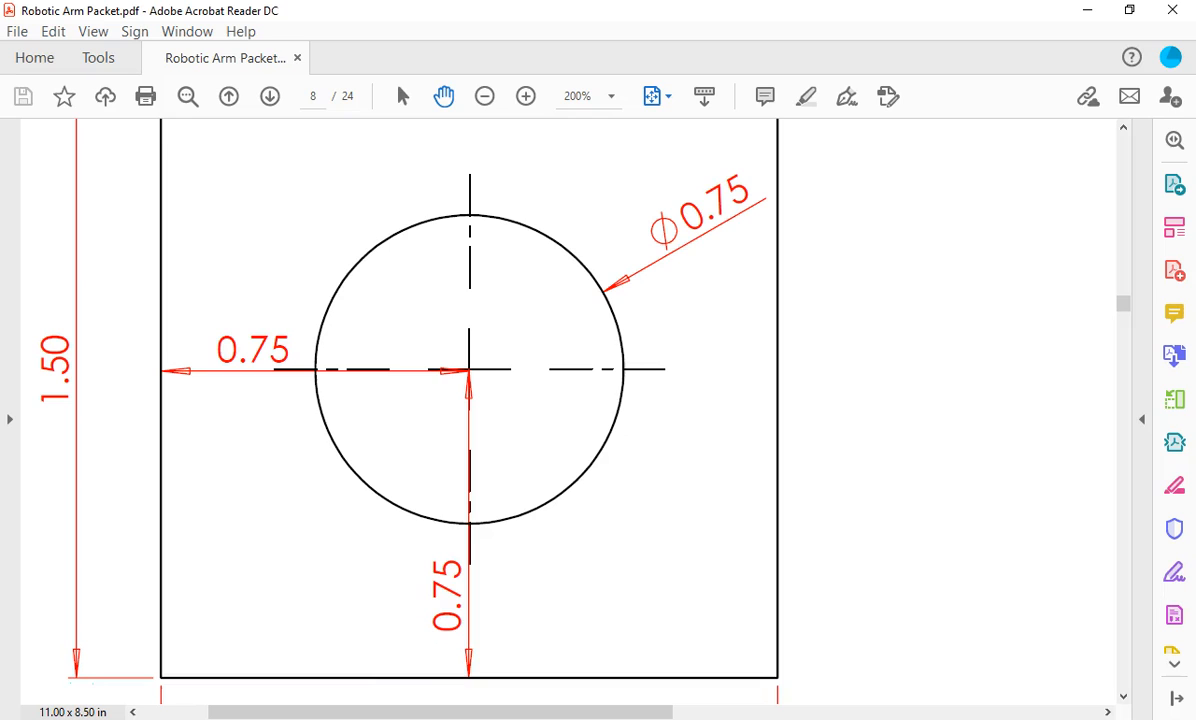
key("alt+Tab")
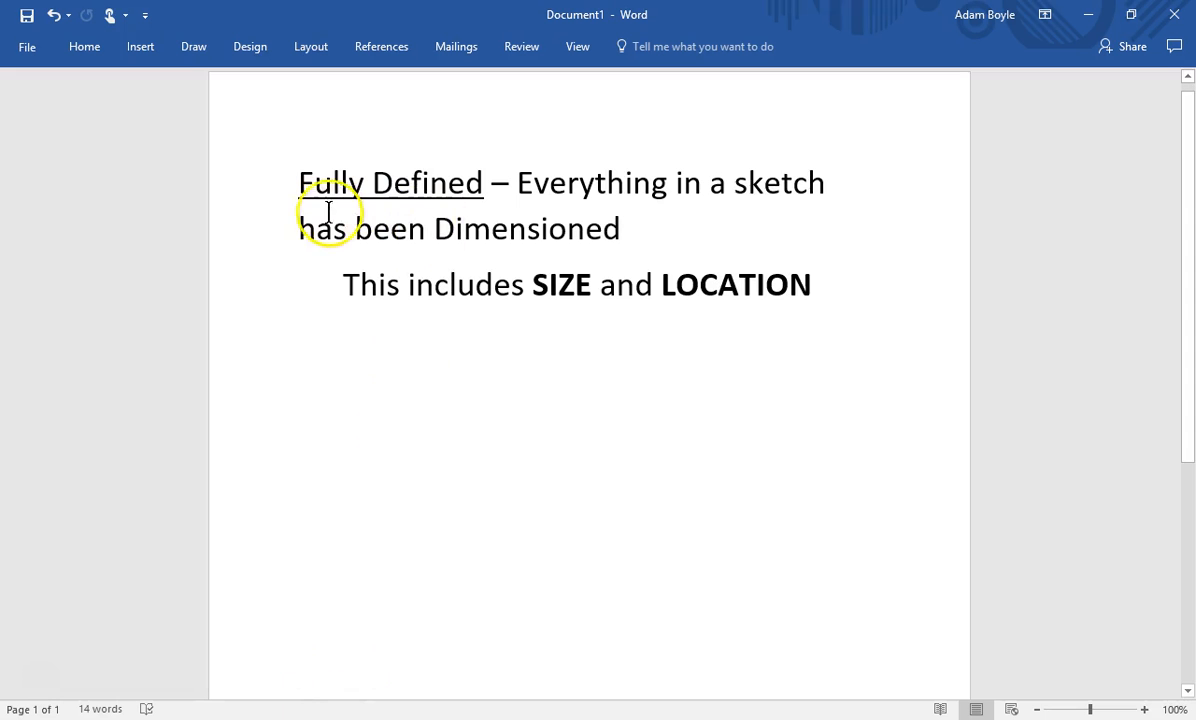
left_click_drag(297, 183, 490, 184)
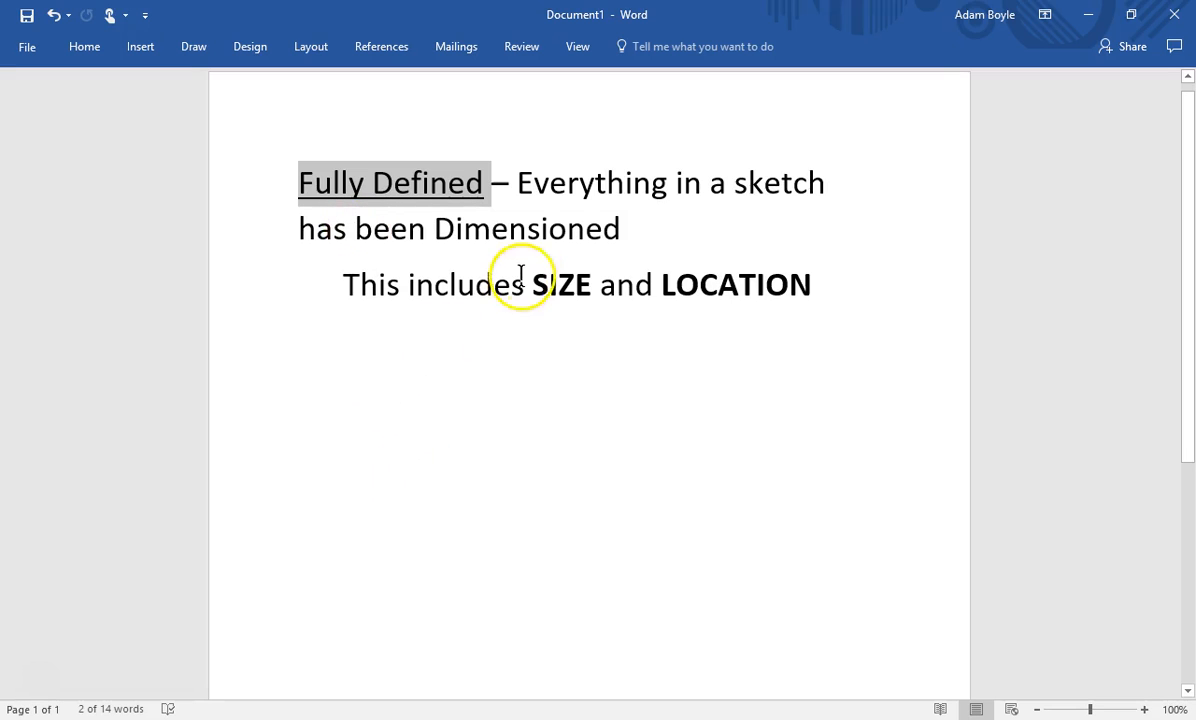
left_click_drag(662, 287, 812, 287)
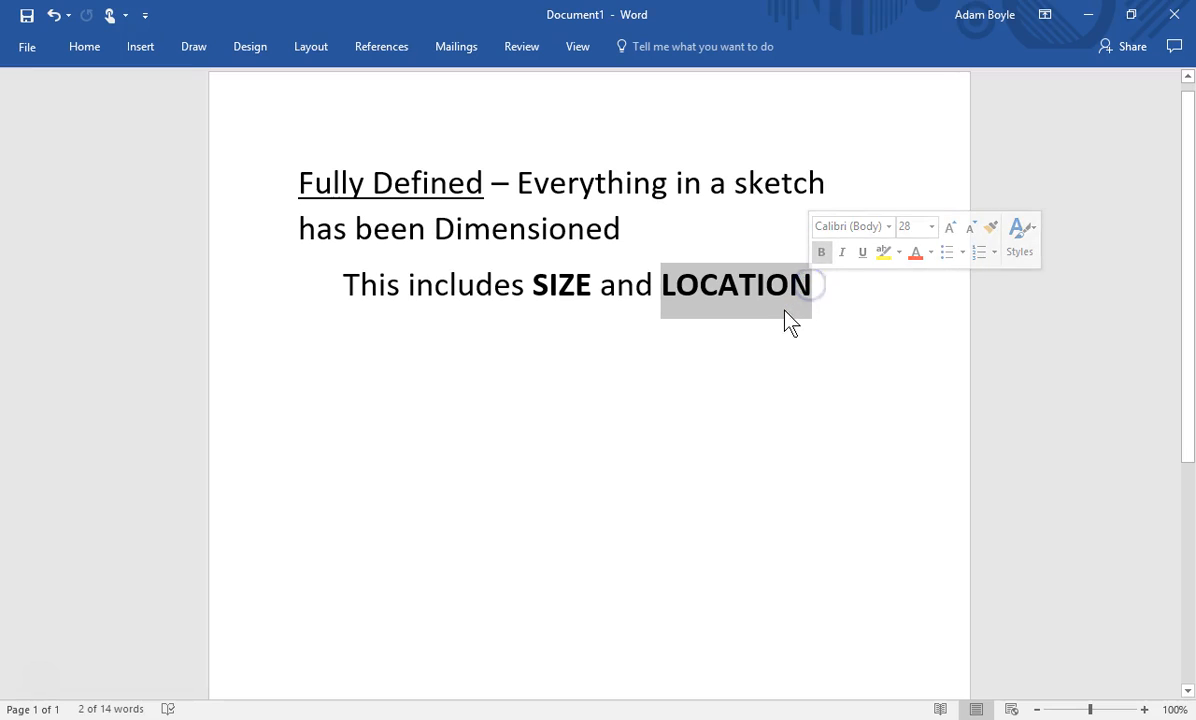
left_click(843, 326)
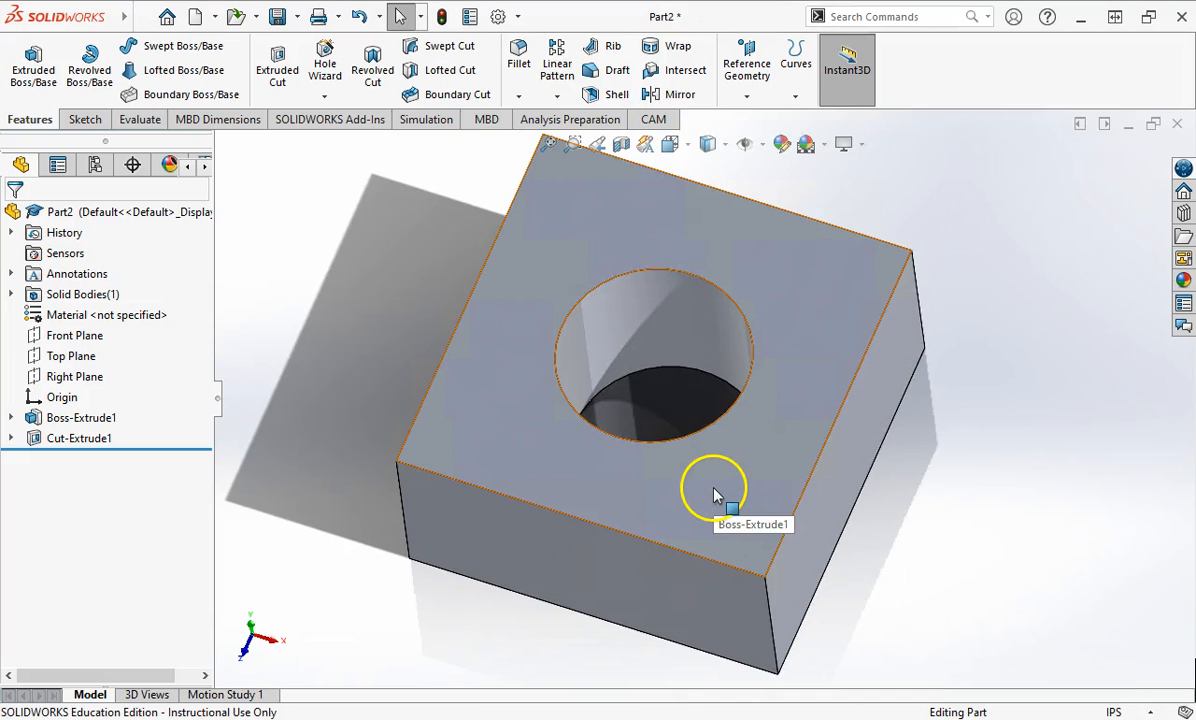
Switch to Robotic Arm Packet.pdf in Acrobat Reader and set the zoom to 75% to compare the Support Collar drawing
left_click(382, 716)
left_click(611, 96)
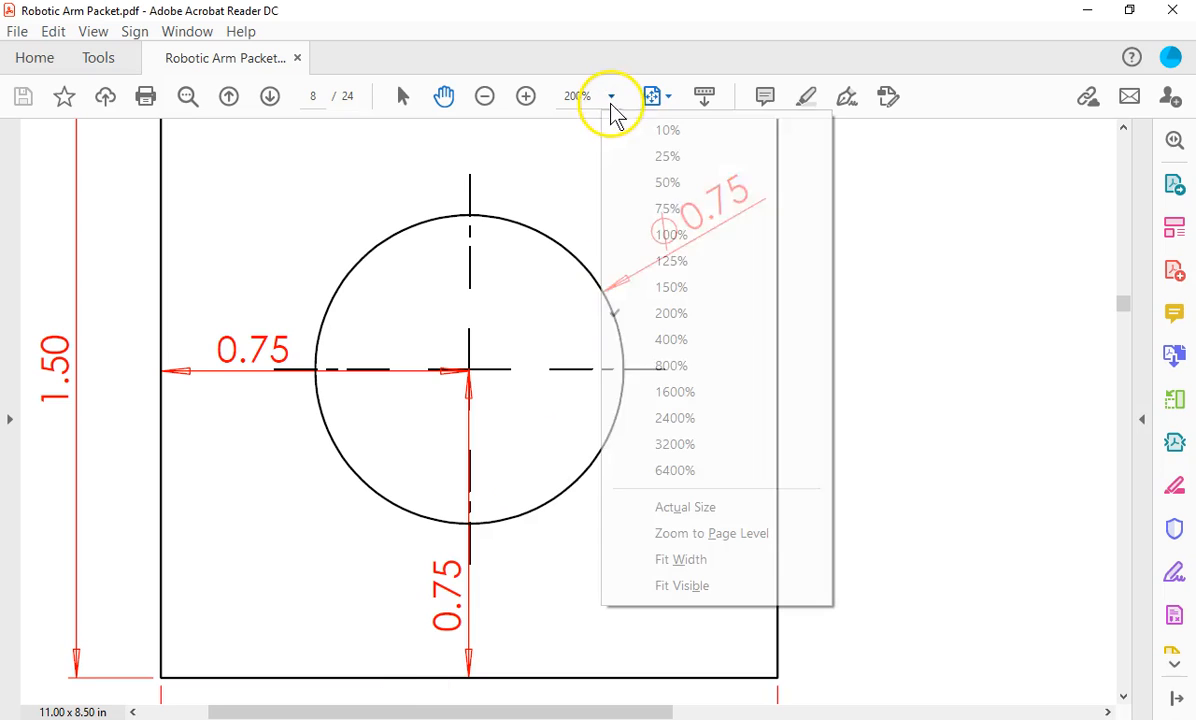
left_click(666, 208)
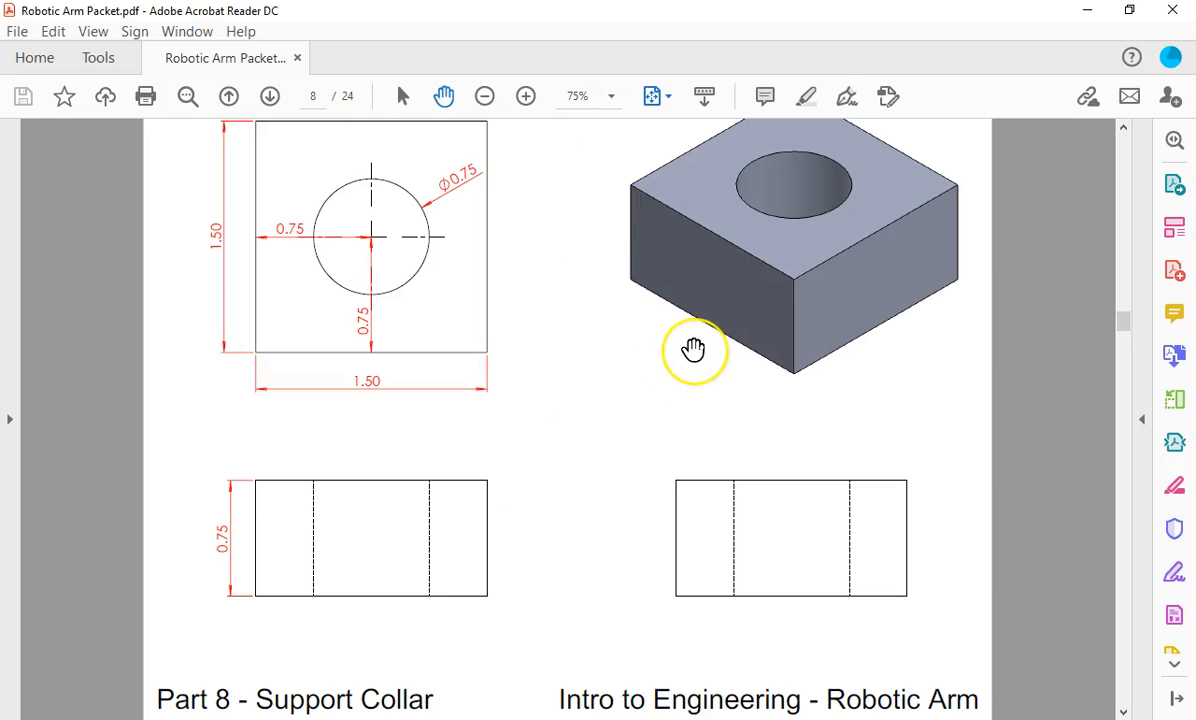